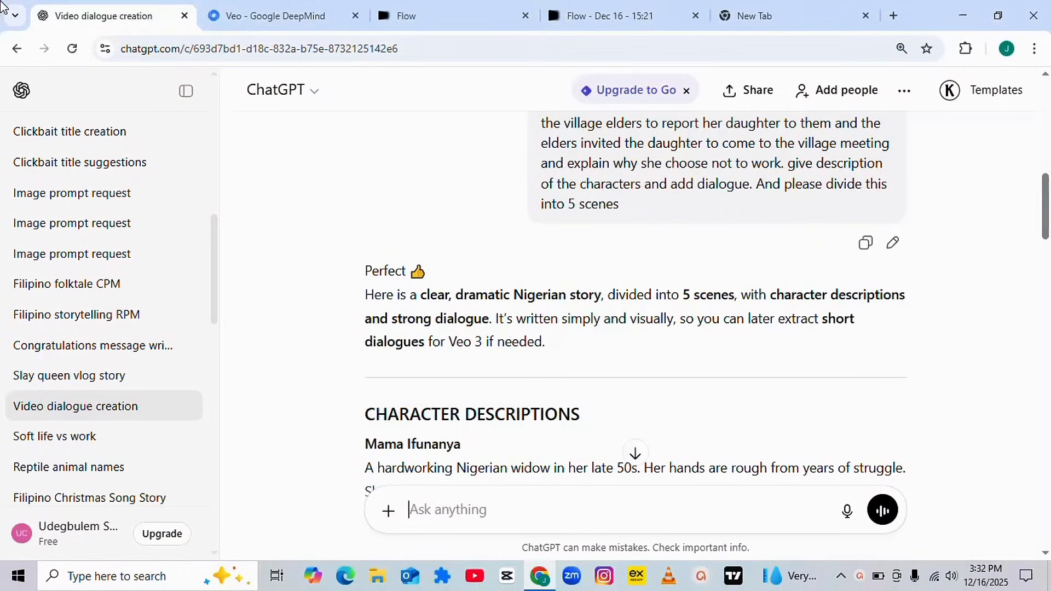
Step: Copy the Mama Ifunanya and Ifunanya character descriptions from ChatGPT, then switch to the Flow project
drag(1044, 216, 1048, 177)
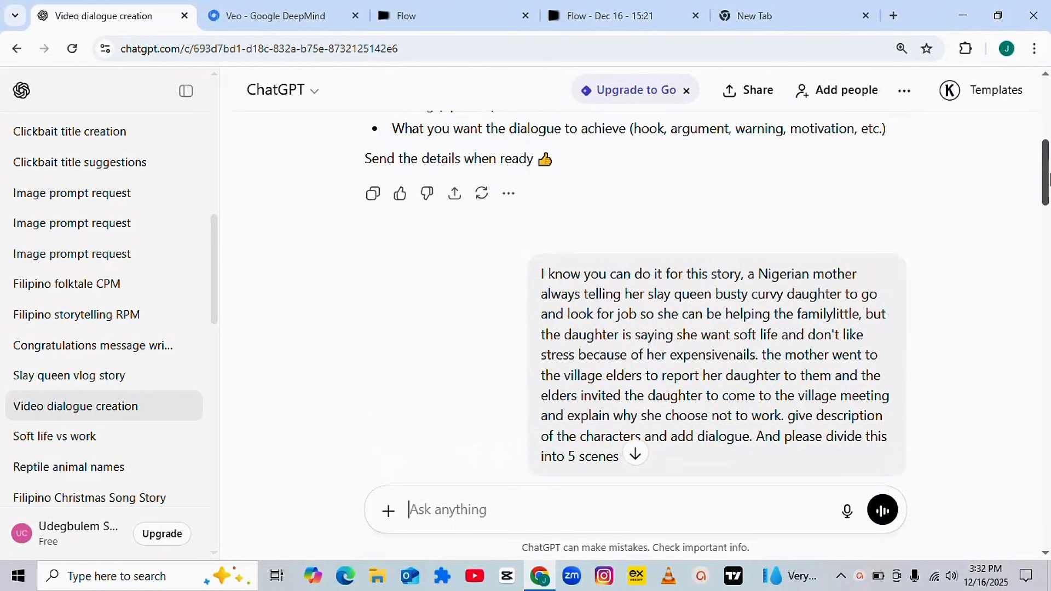
mouse_move(1048, 174)
mouse_down()
mouse_move(1048, 190)
mouse_move(1048, 174)
mouse_up()
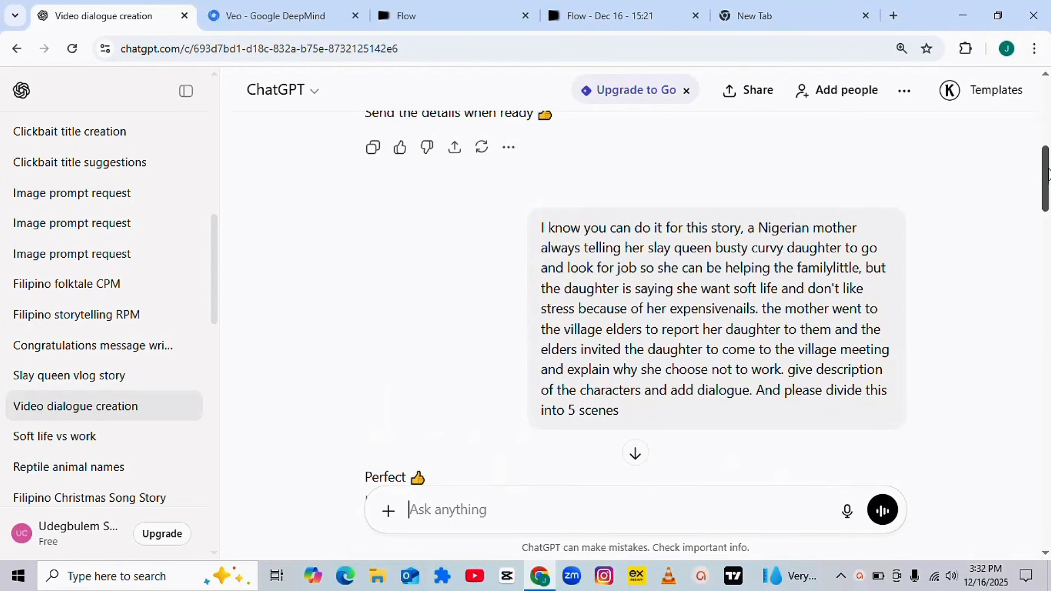
drag(1048, 174, 1048, 179)
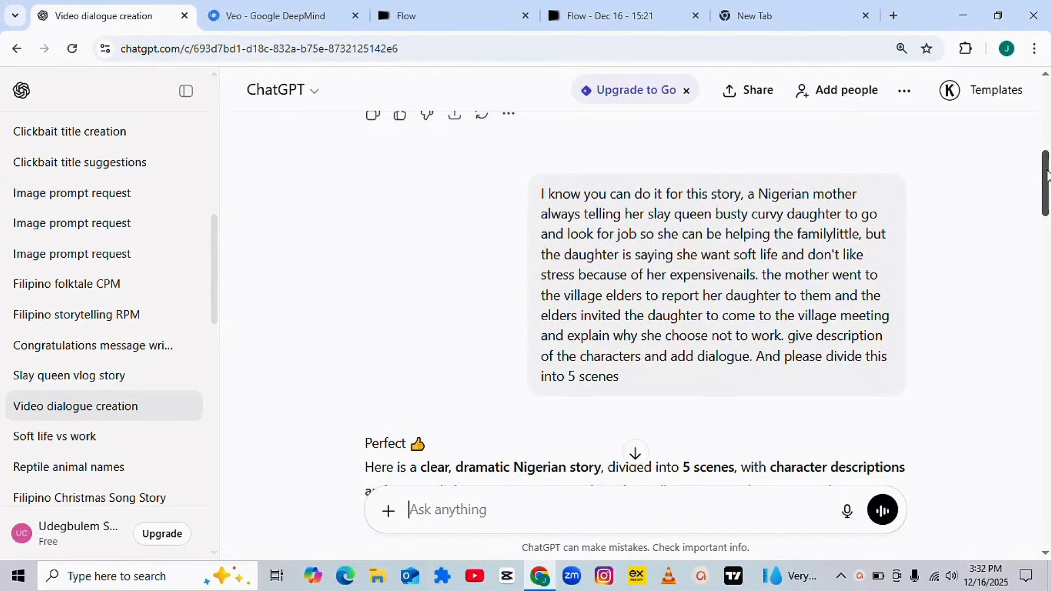
mouse_move(1047, 174)
mouse_down()
mouse_move(1042, 277)
mouse_move(1047, 175)
mouse_up()
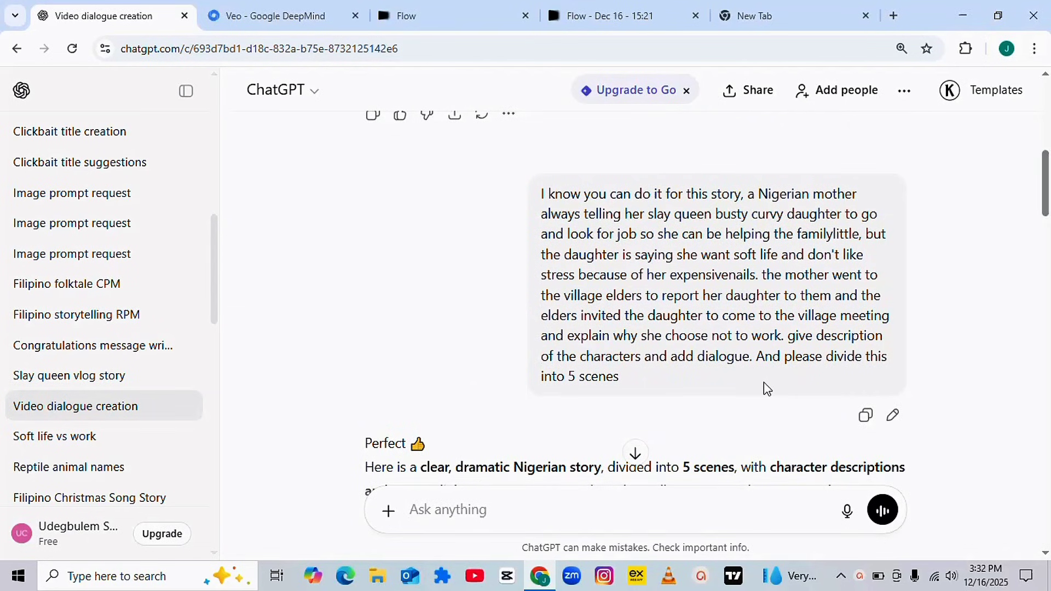
drag(1047, 189, 1048, 304)
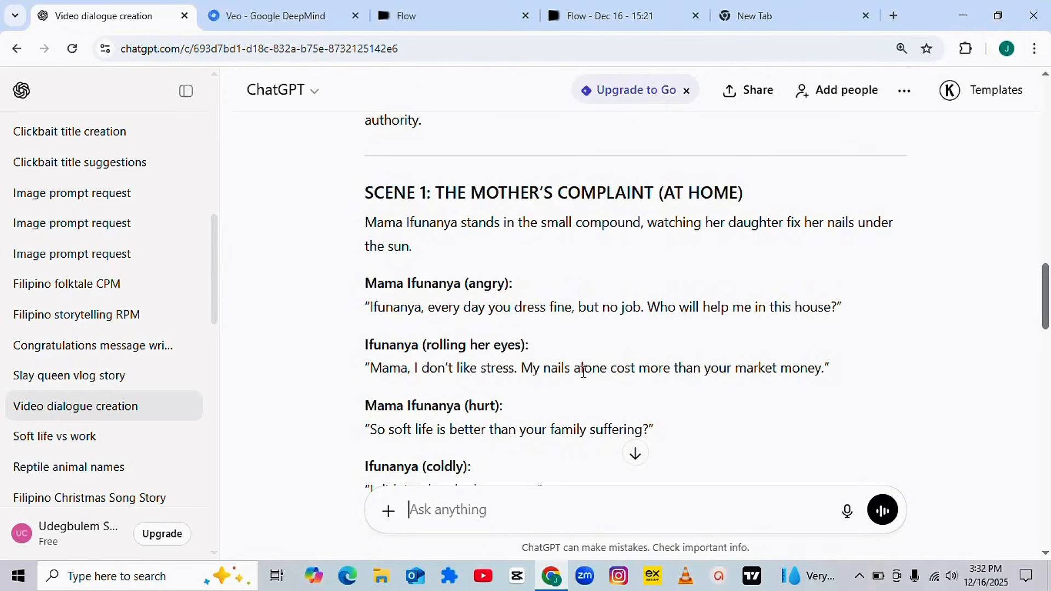
drag(1043, 316, 1042, 262)
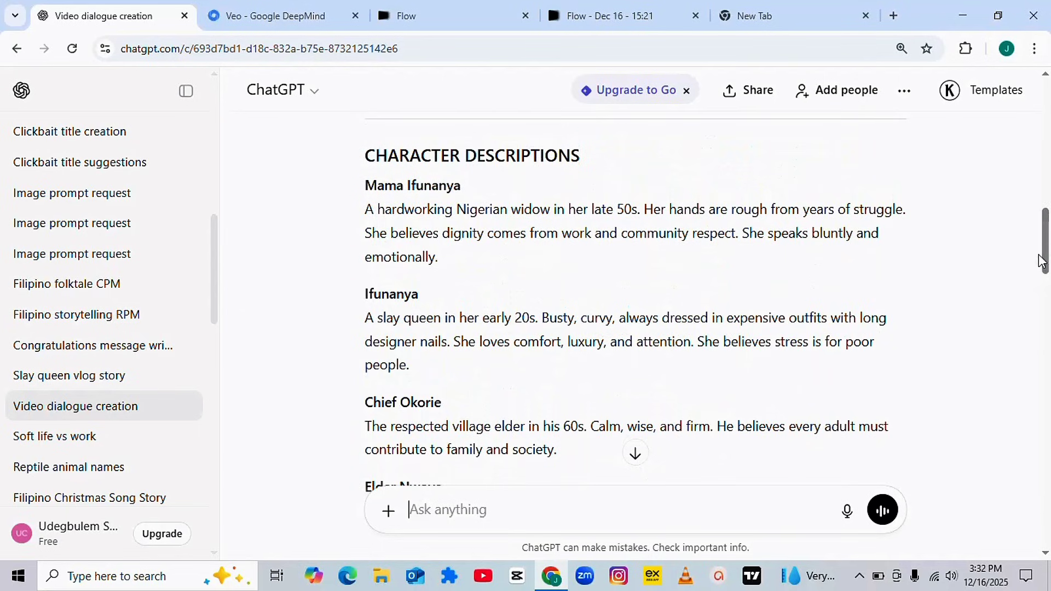
drag(362, 187, 476, 367)
key(ctrl+c)
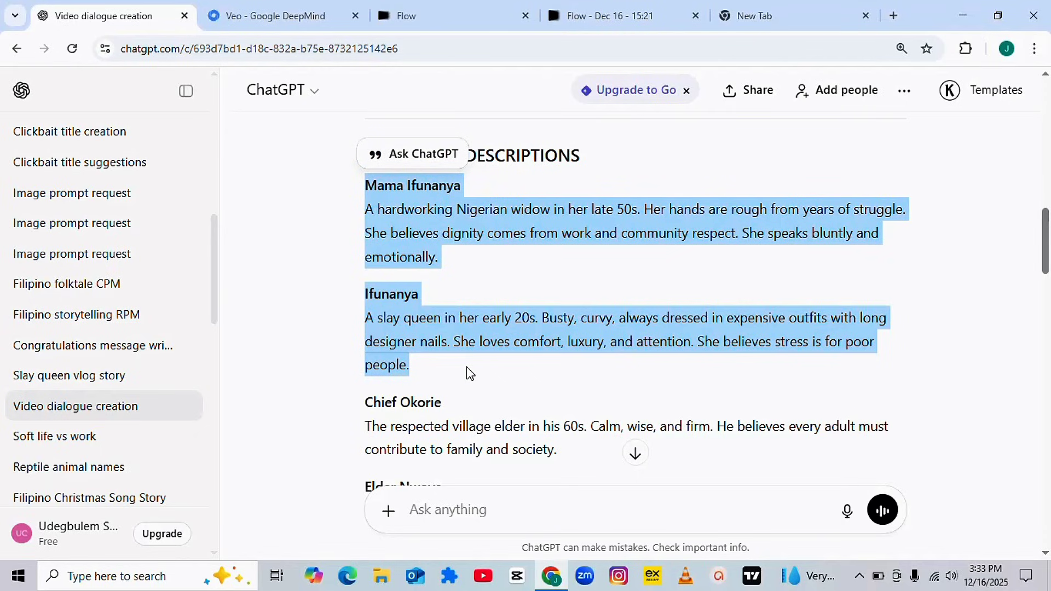
click(598, 13)
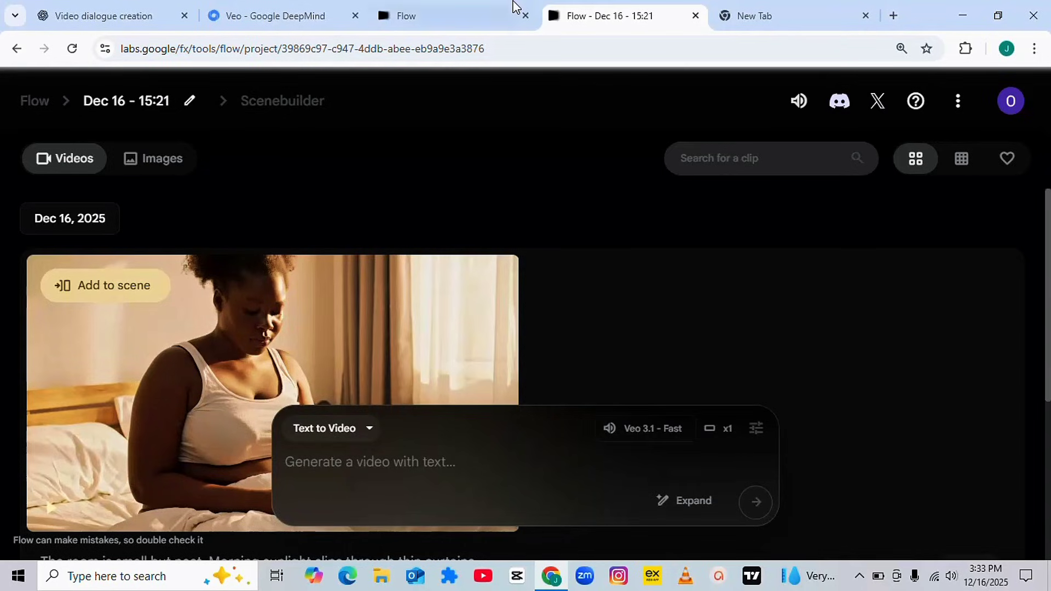
click(476, 8)
Step: Delete the existing bedroom video clip from the Flow project
click(607, 10)
click(488, 286)
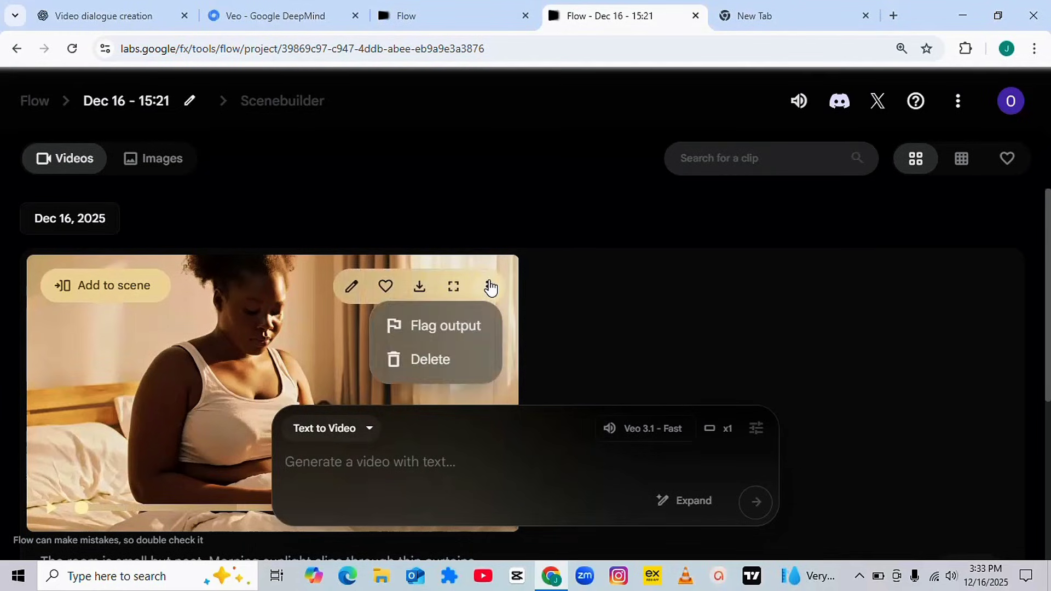
click(443, 359)
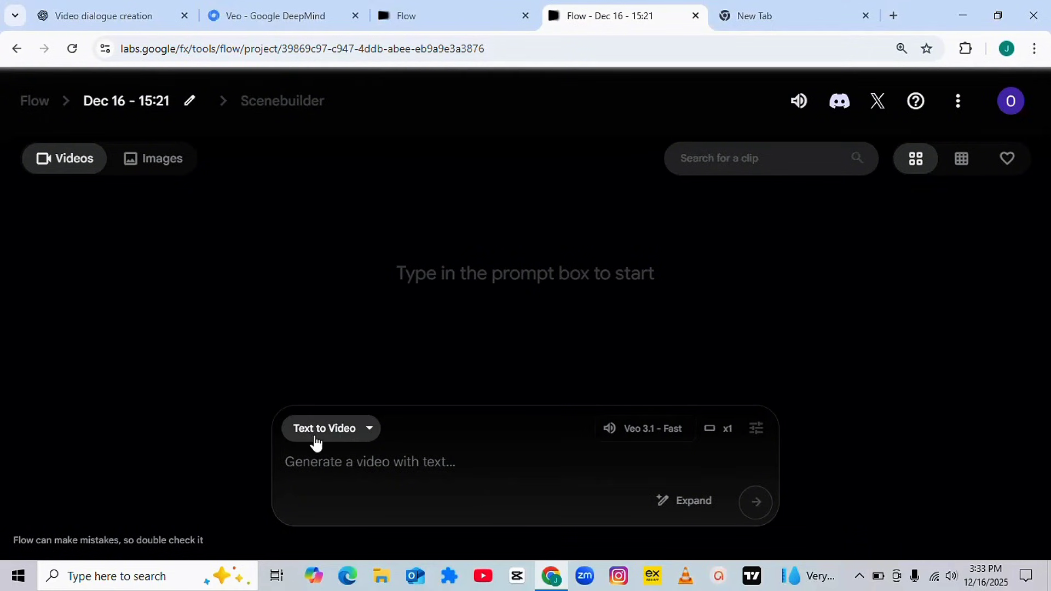
Step: Keep Text to Video mode with Veo 3.1 - Fast in Landscape (16:9)
click(368, 428)
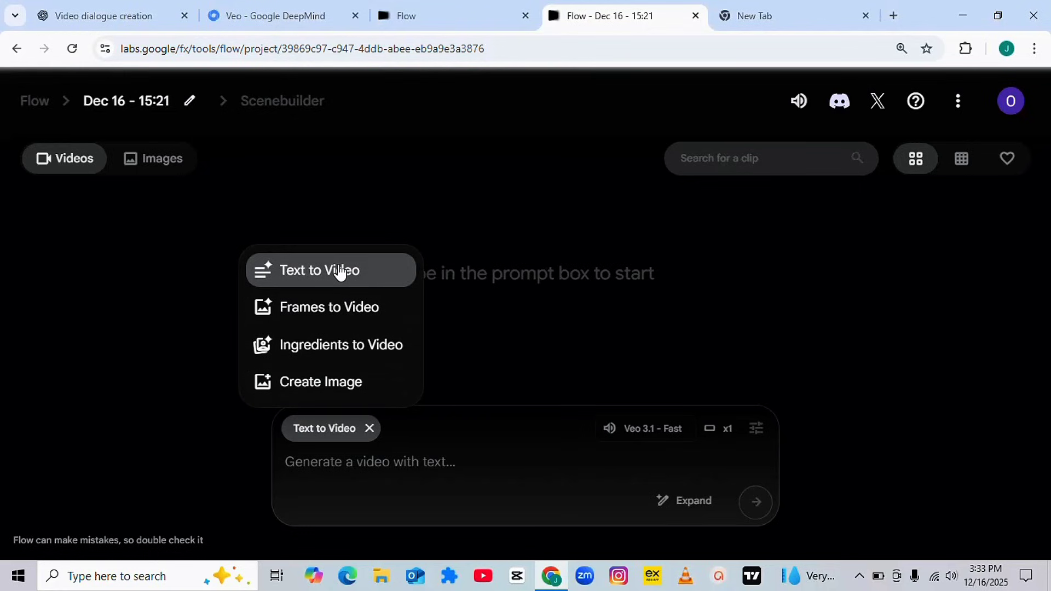
click(635, 432)
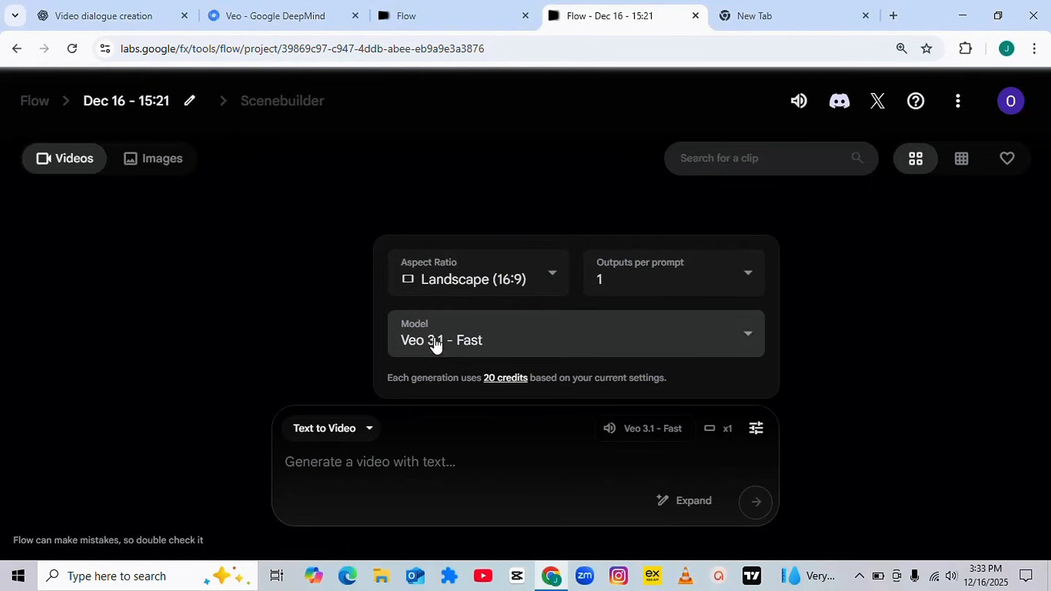
click(747, 336)
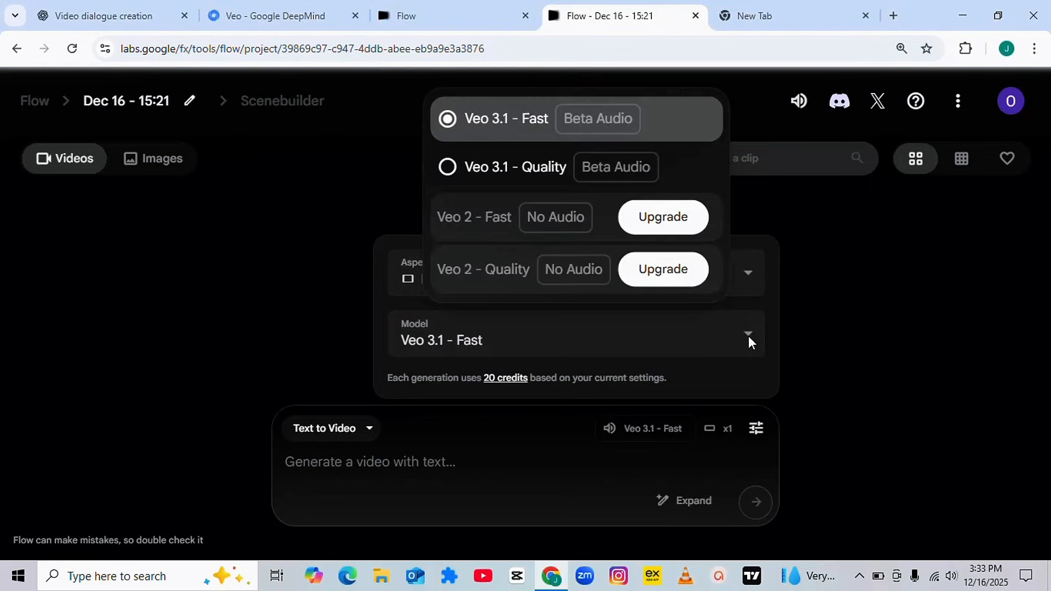
click(541, 132)
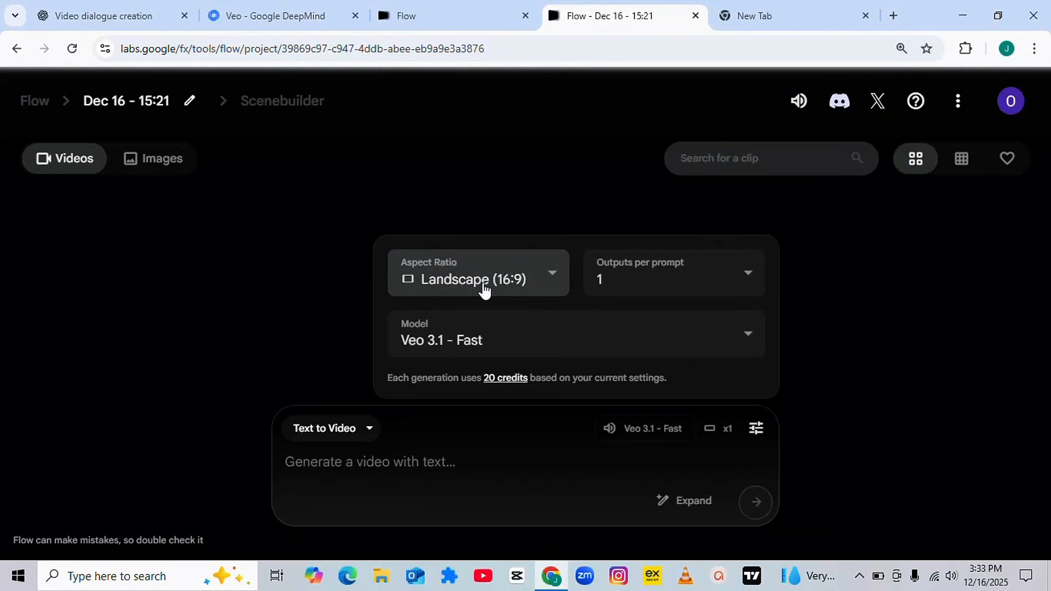
Step: Paste both character descriptions into the video prompt and return to ChatGPT
click(380, 470)
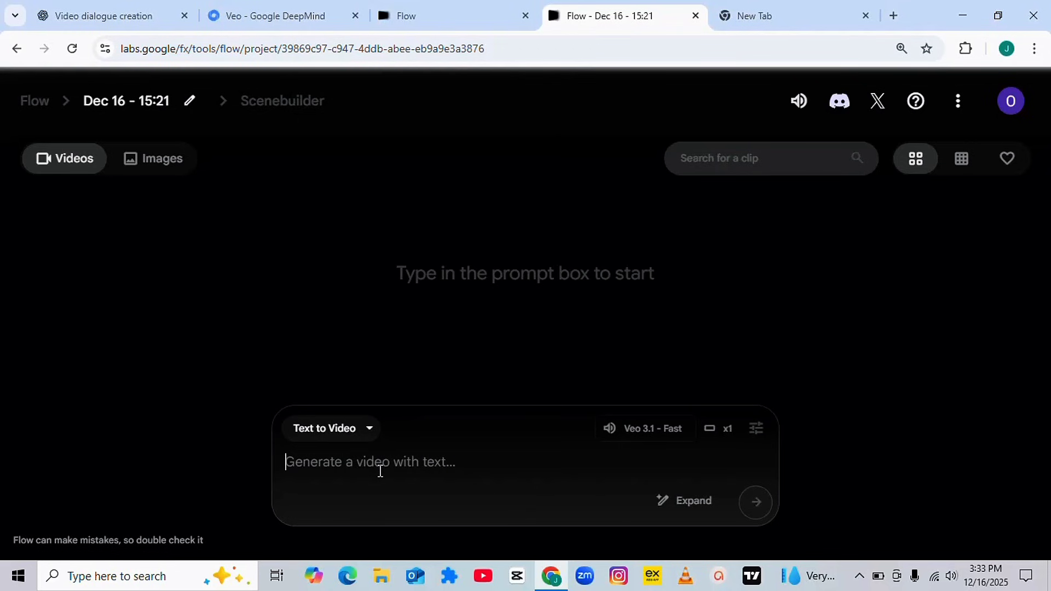
key(ctrl+v)
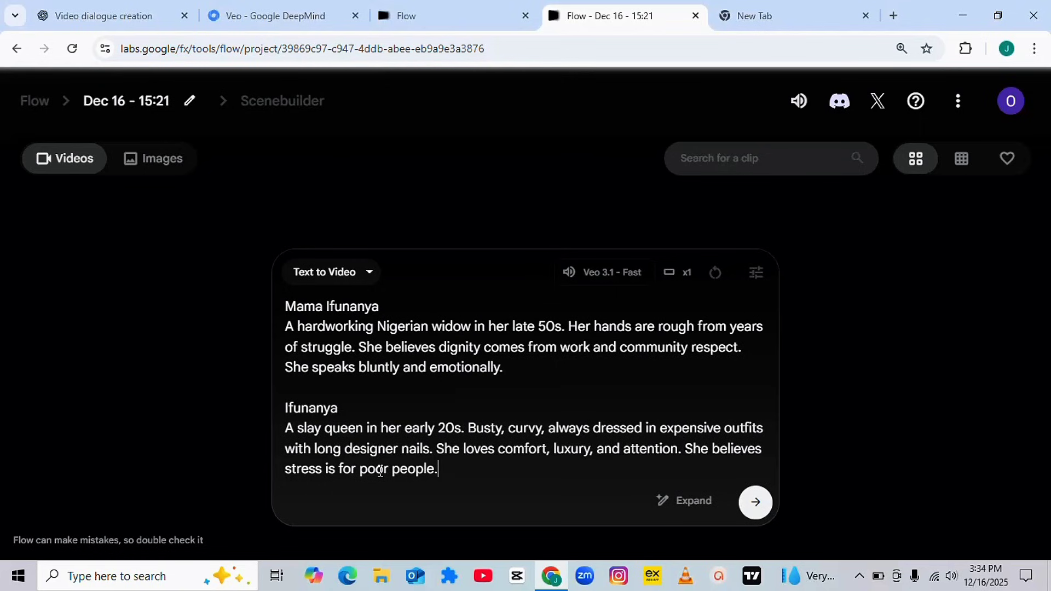
click(164, 12)
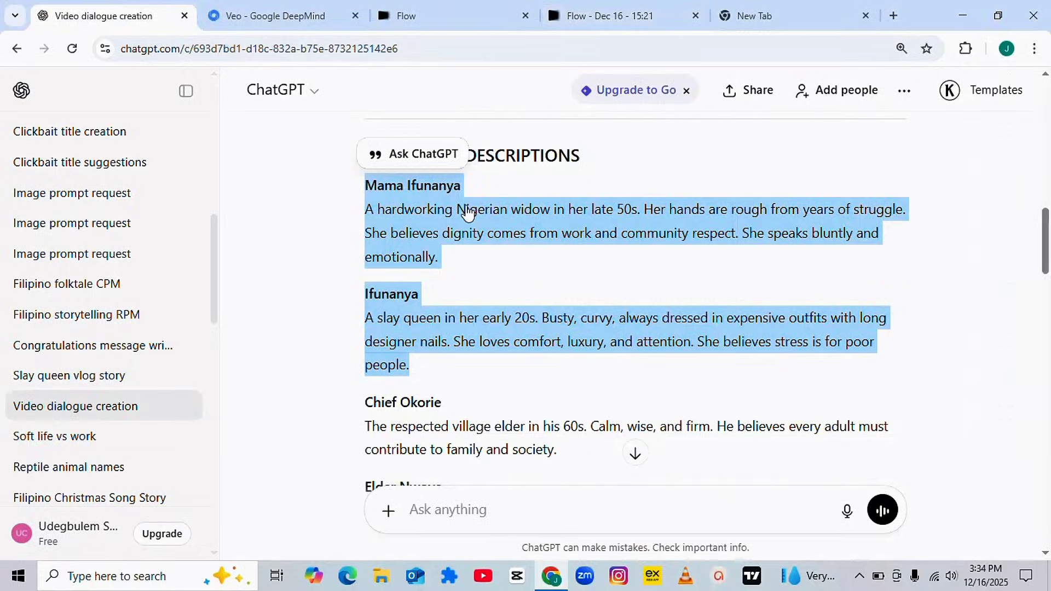
Step: Copy Scene 1's opening description and first two dialogue lines, then return to Flow
drag(1044, 256, 1043, 307)
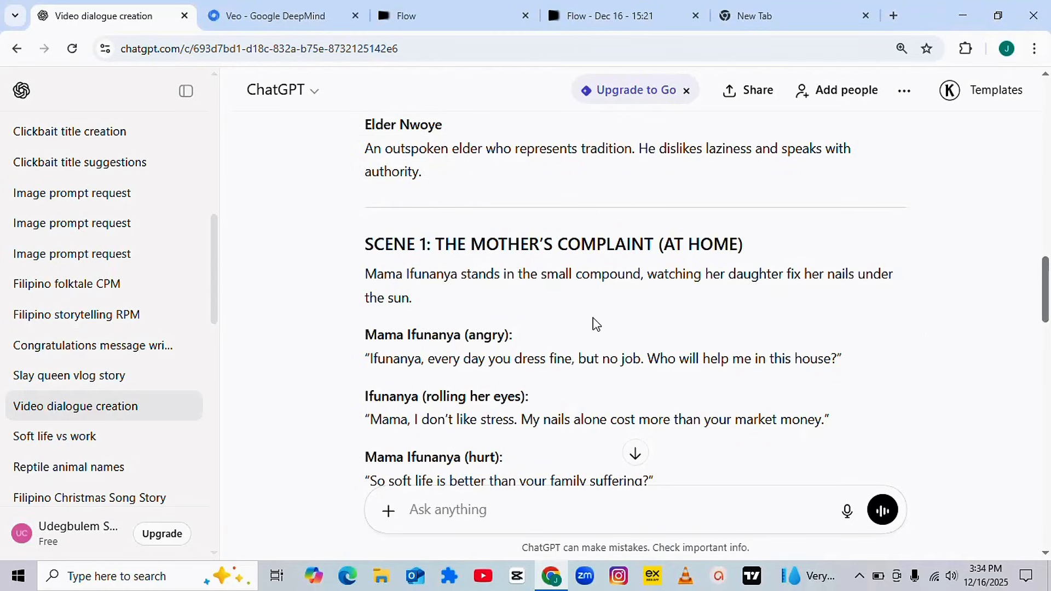
drag(364, 275, 832, 432)
key(ctrl+c)
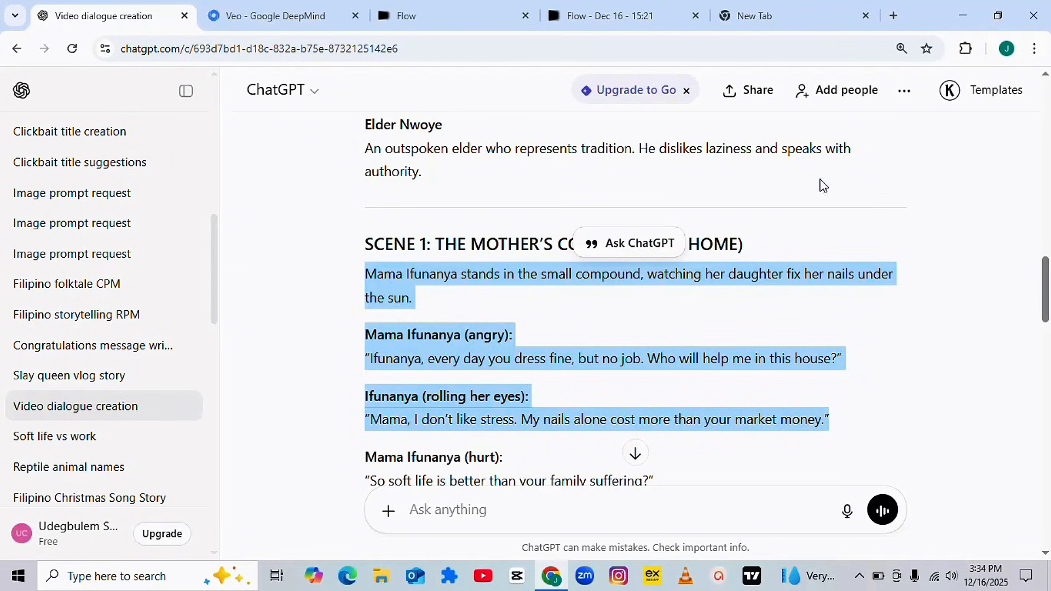
click(621, 17)
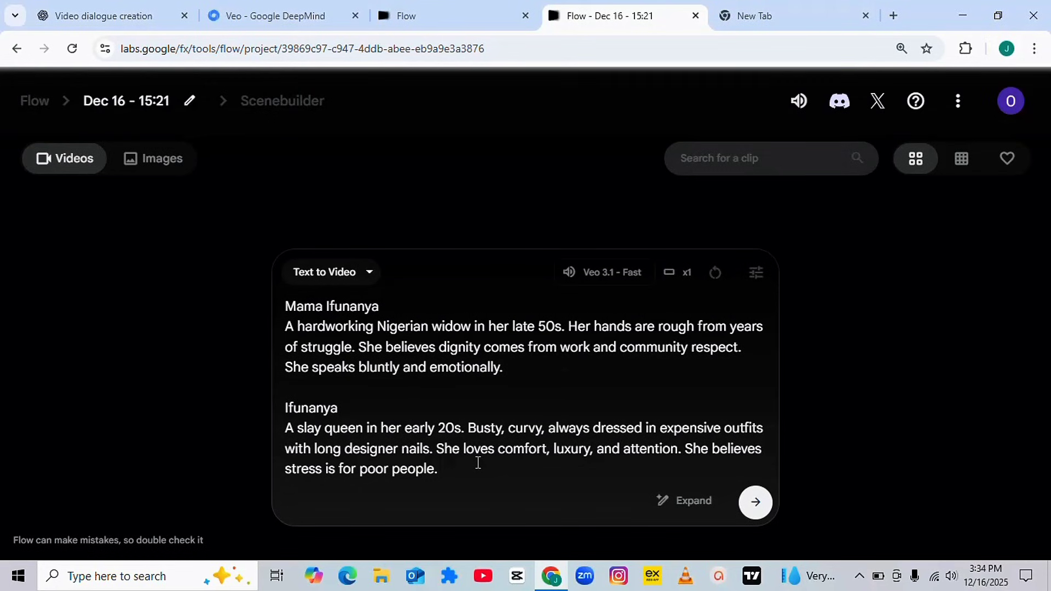
Step: Paste the Scene 1 dialogue into the prompt and add 'said:' after the first speaker label
key(ctrl+v)
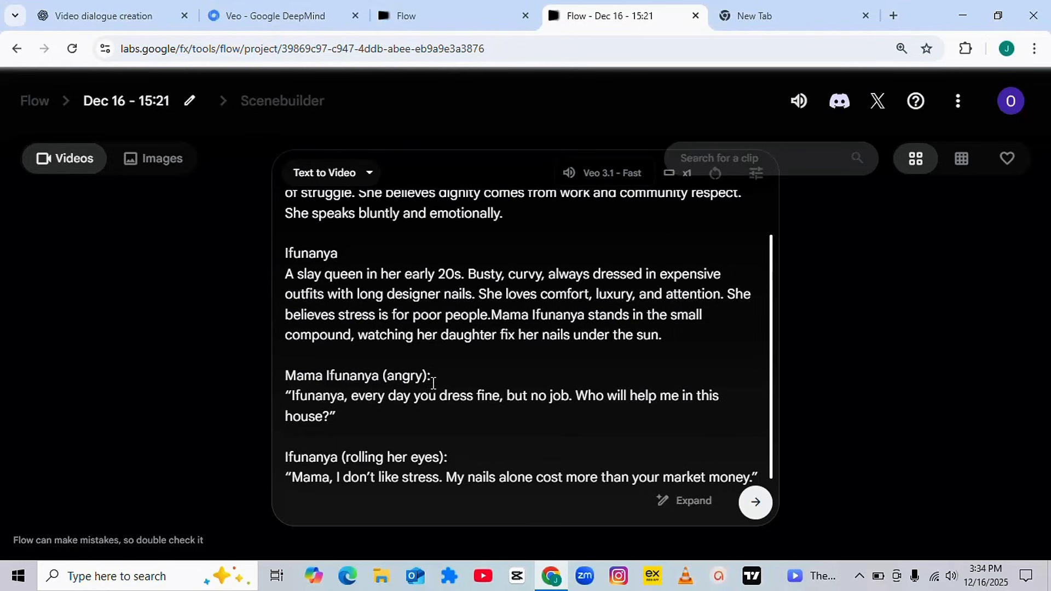
text(ssais)
key(BackSpace)
key(BackSpace)
key(BackSpace)
key(BackSpace)
text(sa)
text(is)
key(BackSpace)
text(d)
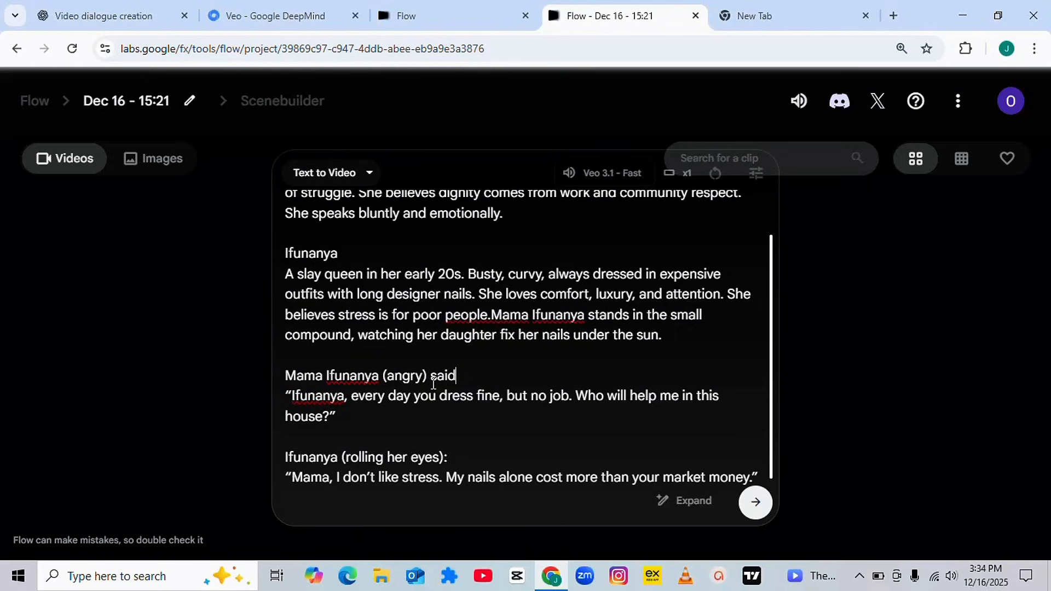
text(:)
Step: Add 'replied :' to Ifunanya's speaker line and submit the prompt for generation
click(459, 459)
text(replied)
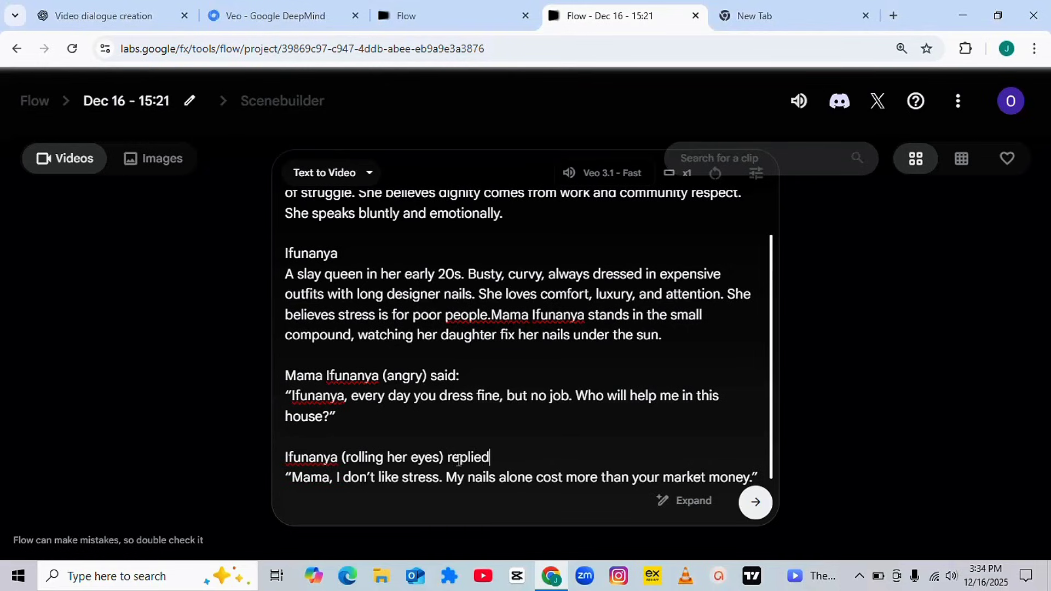
text( :)
click(754, 510)
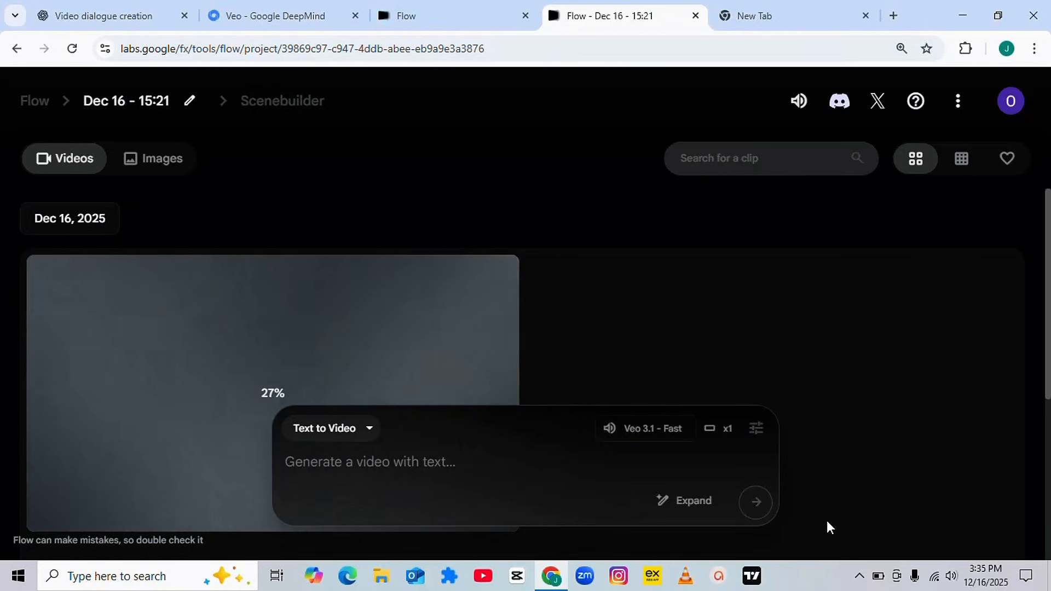
Step: Wait for the first clip to finish generating and close the Recording Toolbar
click(858, 576)
click(829, 546)
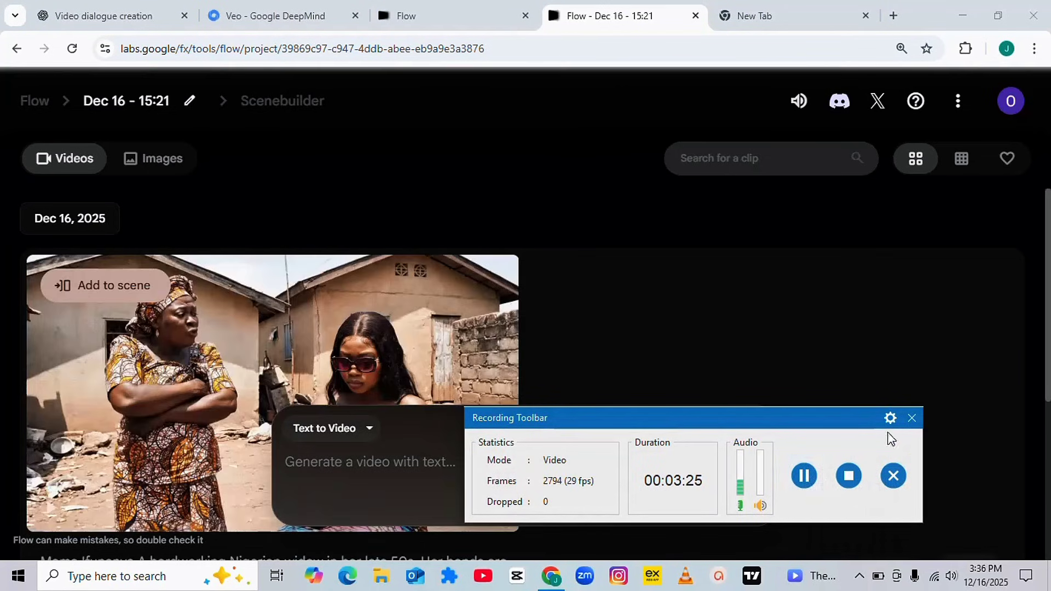
click(911, 417)
mouse_move(295, 350)
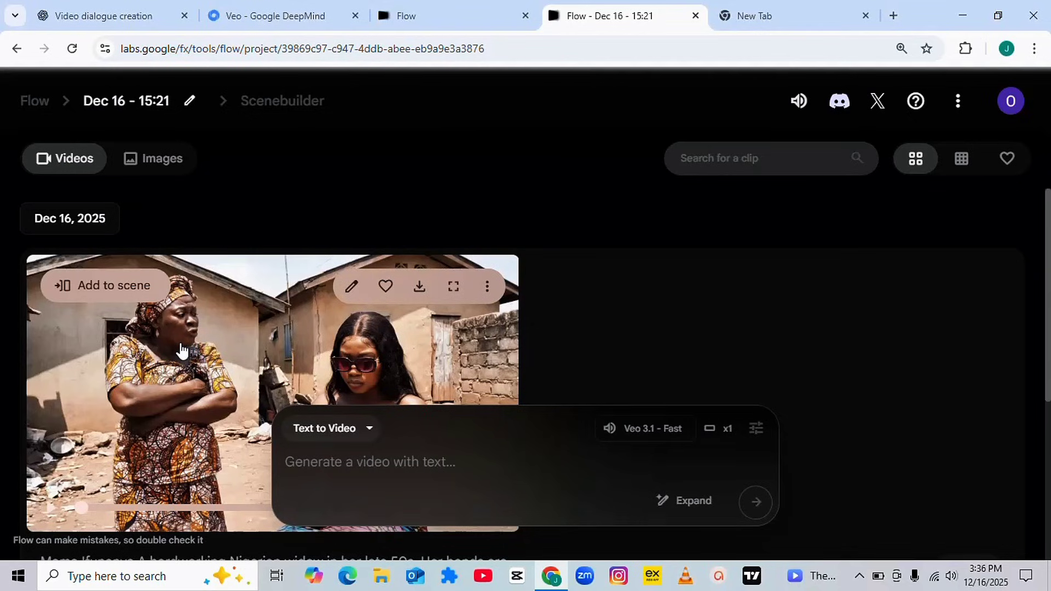
Step: Play the finished mother-and-daughter clip, then add it to a new Scenebuilder scene
click(50, 513)
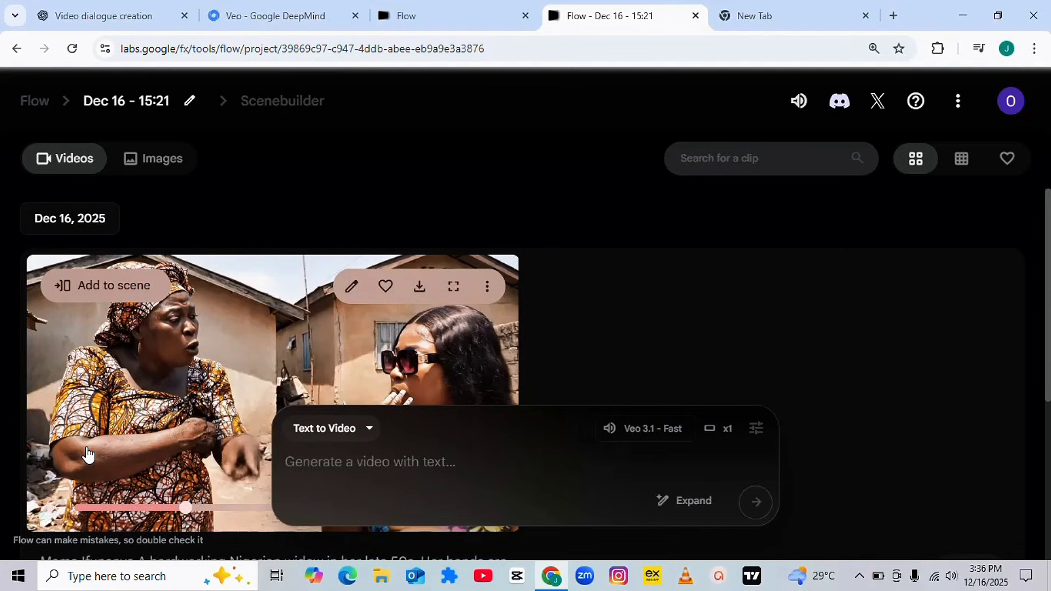
click(116, 286)
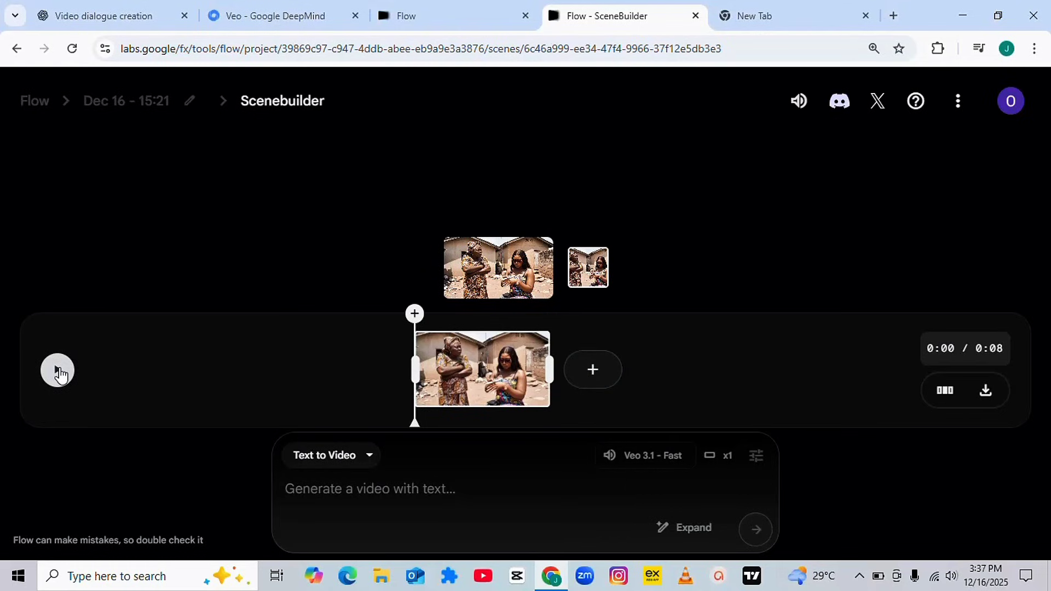
mouse_move(416, 372)
mouse_down()
mouse_move(495, 378)
mouse_move(416, 385)
mouse_up()
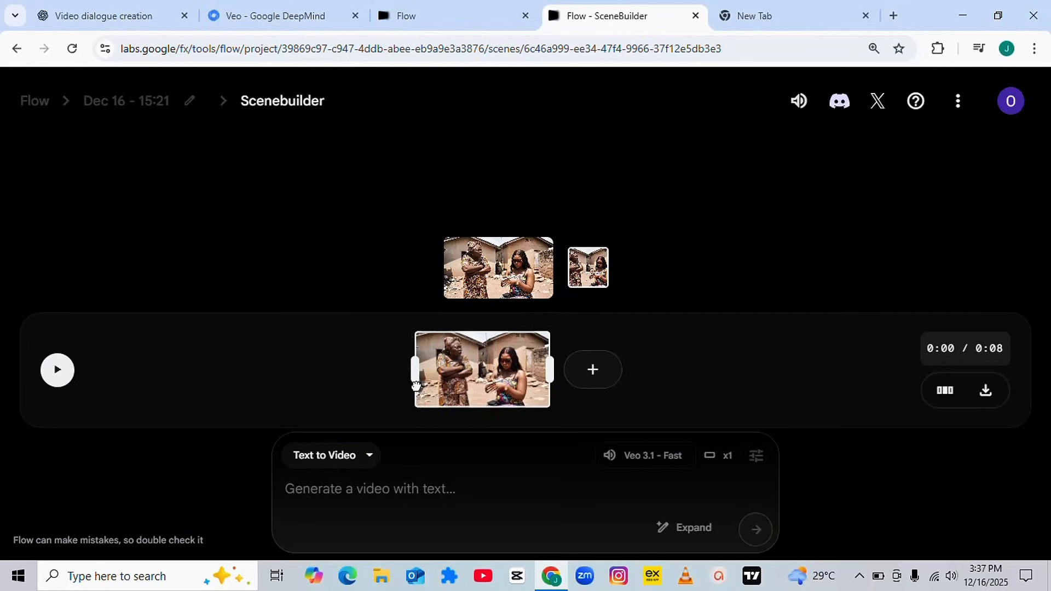
Step: Play the 0:08 scene, choose Extend after the clip, and go to the ChatGPT script
click(57, 374)
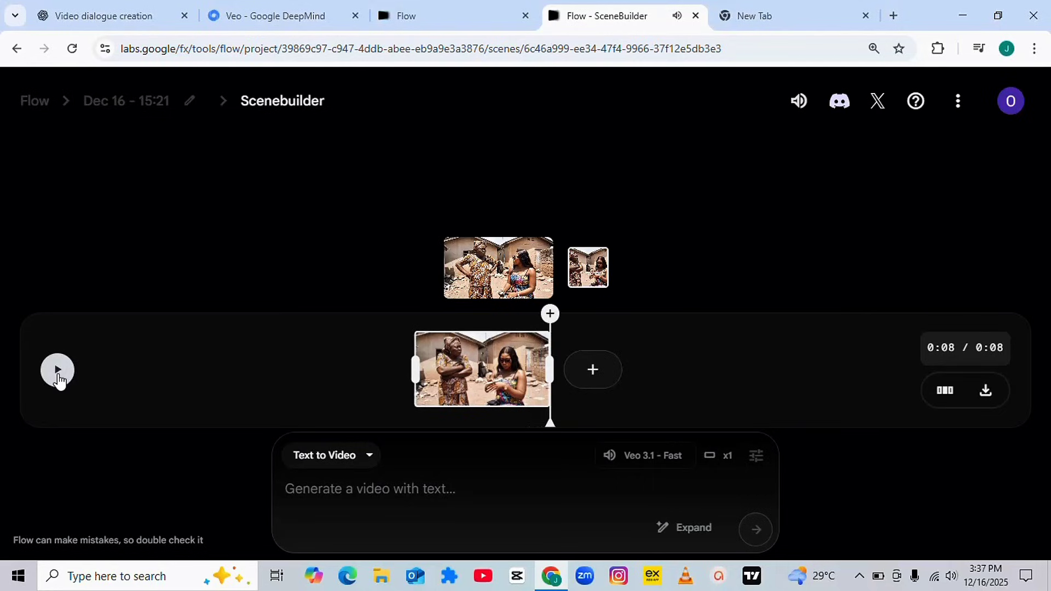
click(601, 380)
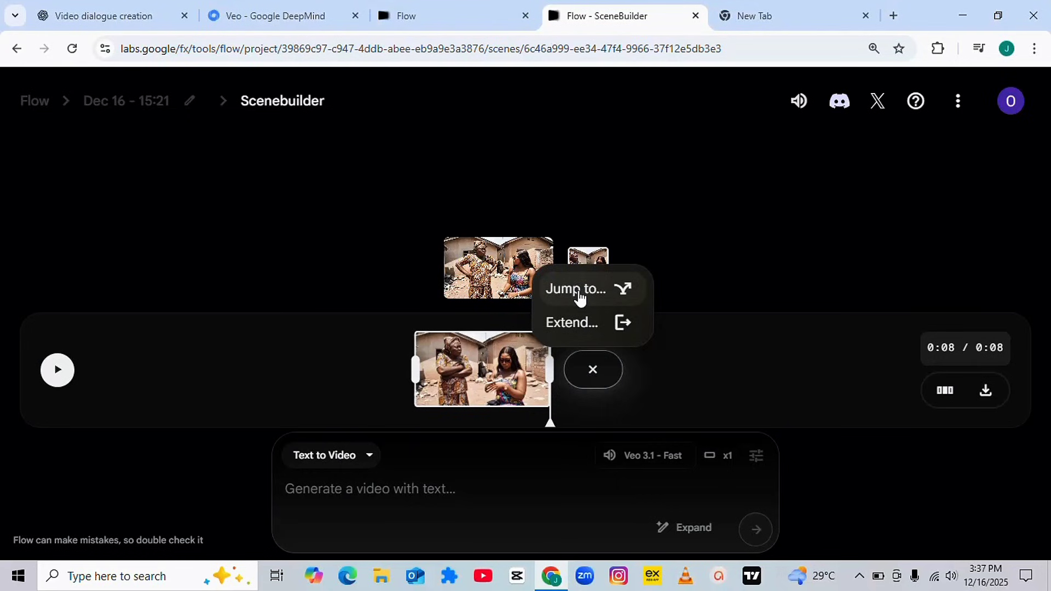
click(573, 328)
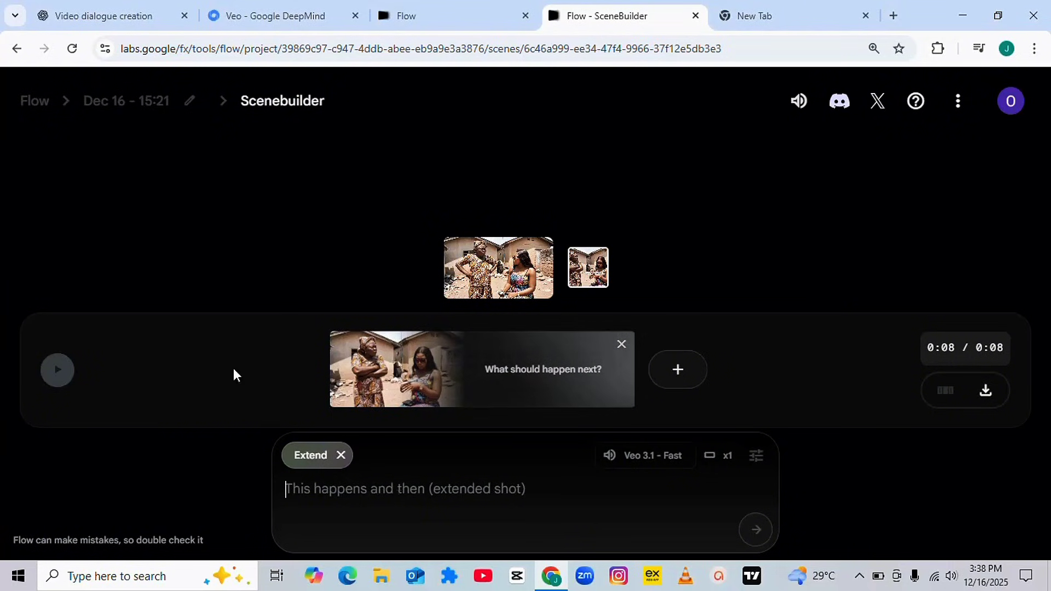
click(111, 15)
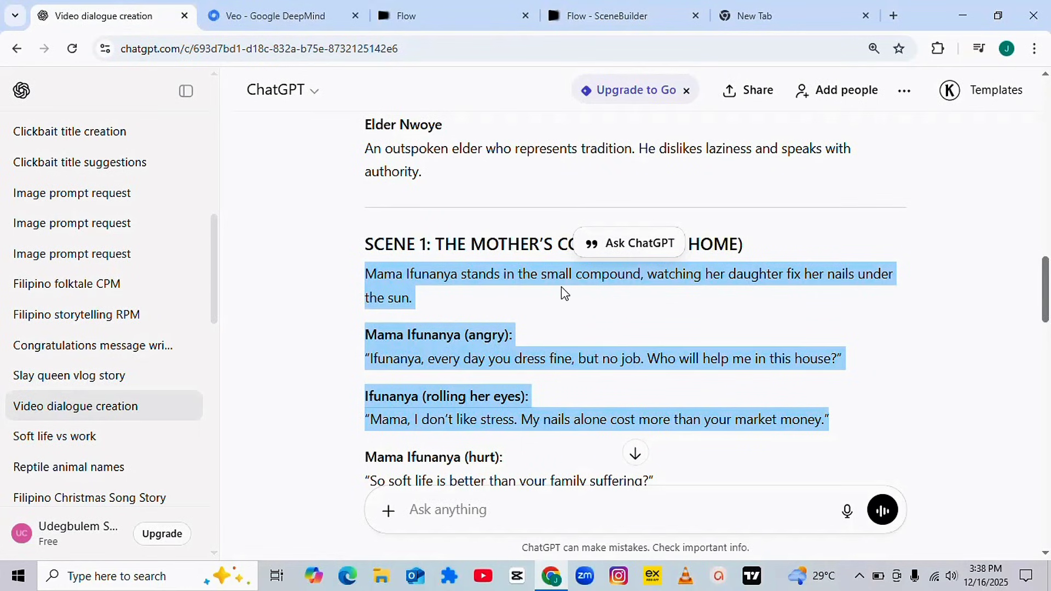
Step: Paste the two character descriptions from ChatGPT into the Flow Extend prompt, then return to ChatGPT
scroll(1045, 285, up, 2)
scroll(1045, 284, up, 5)
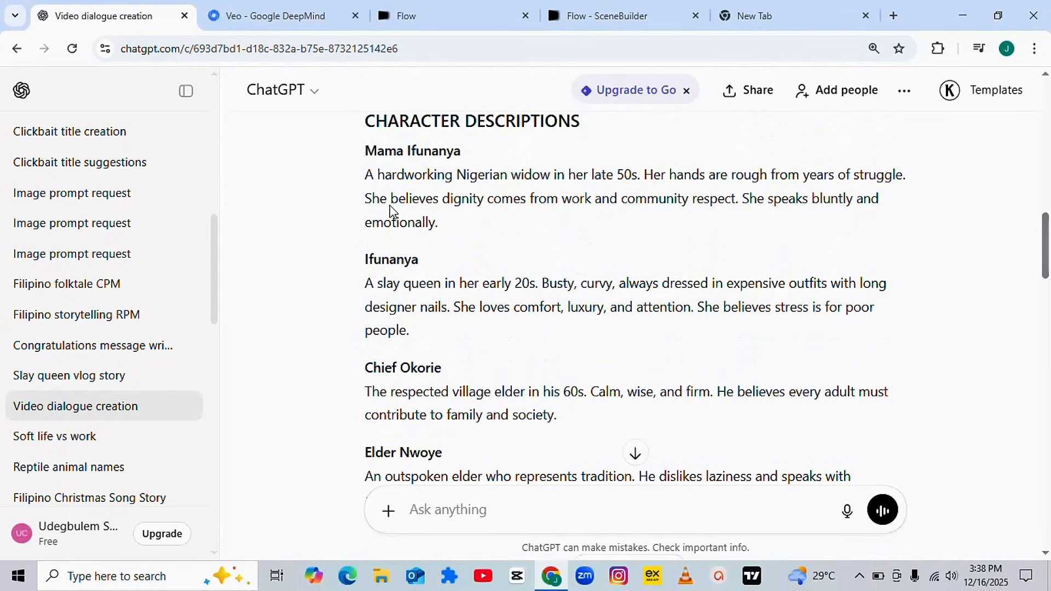
drag(358, 155, 512, 339)
key(ctrl+c)
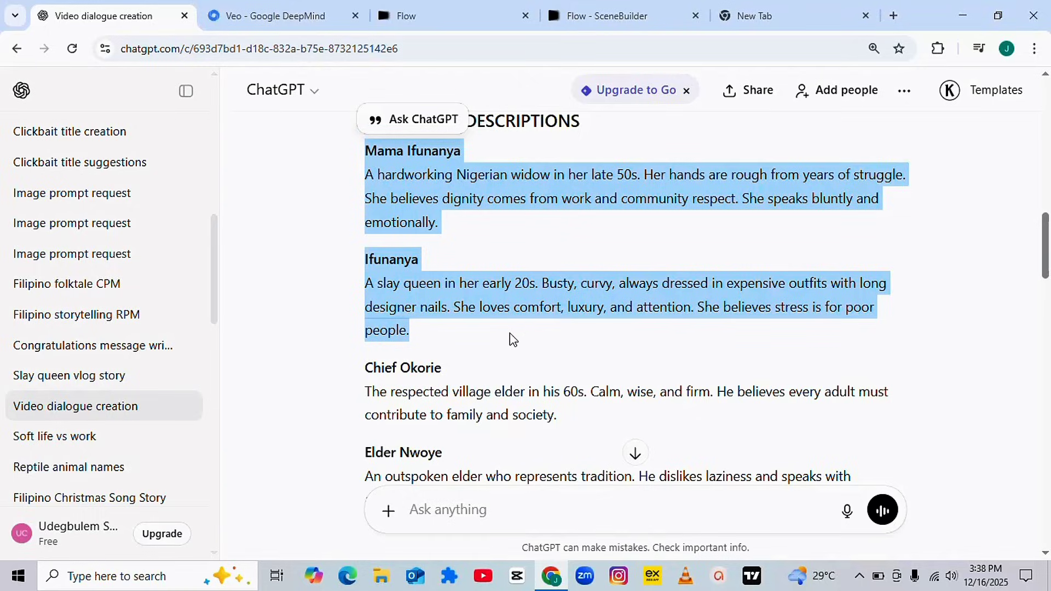
click(646, 12)
click(385, 493)
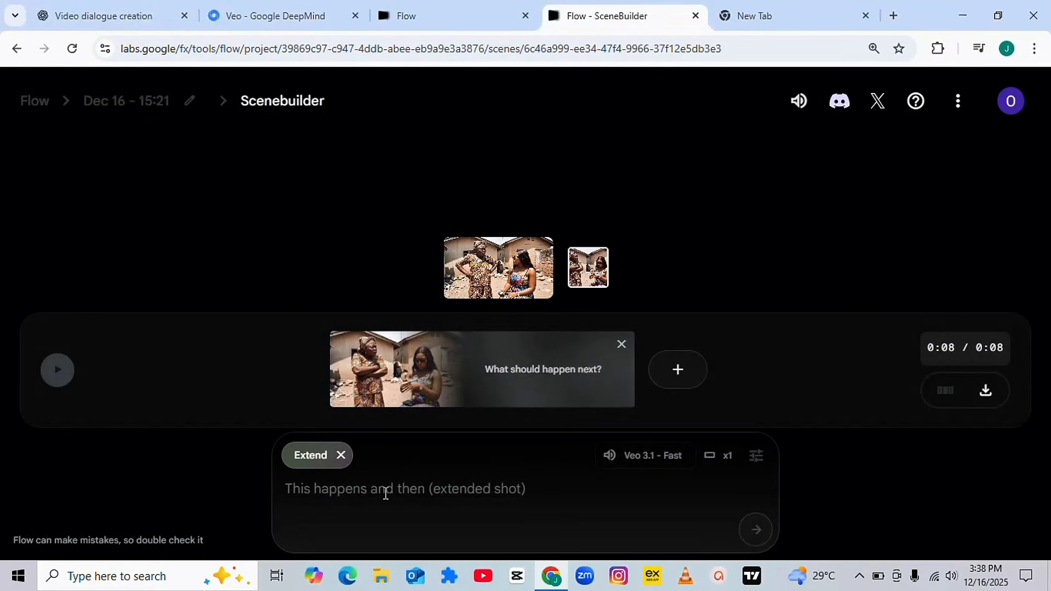
key(ctrl+v)
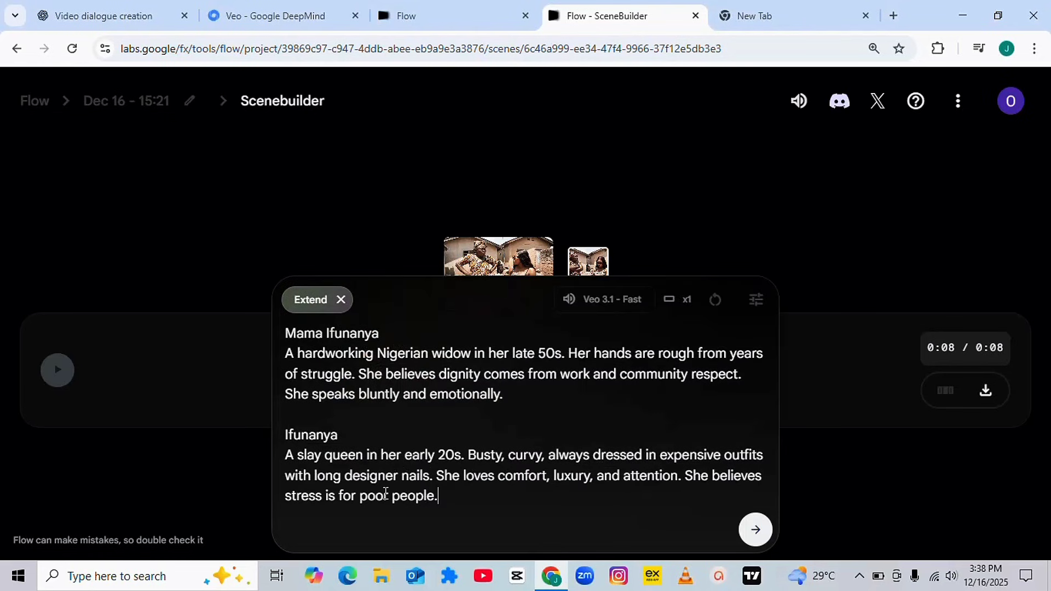
click(141, 17)
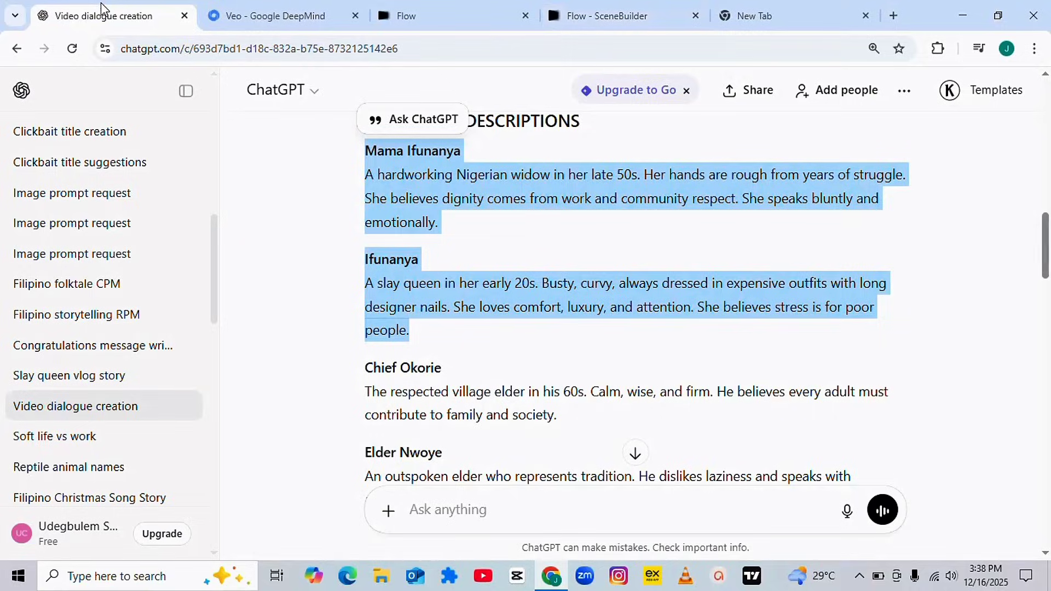
Step: Copy Scene 1's ending from 'Mama Ifunanya (hurt):' to 'tears in her eyes.', then switch to SceneBuilder
drag(1045, 245, 1047, 340)
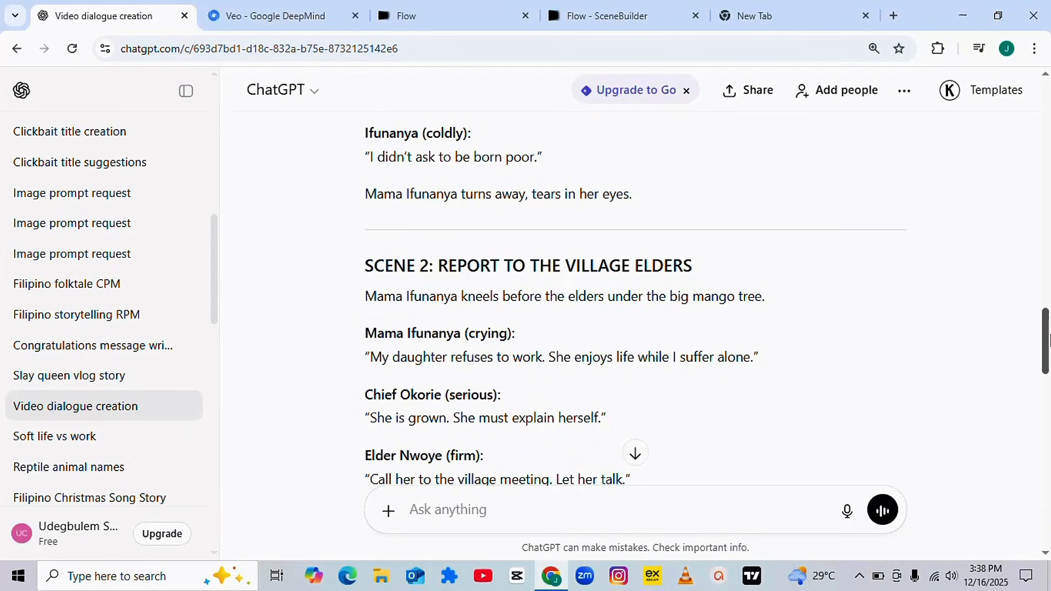
drag(1046, 338, 1047, 340)
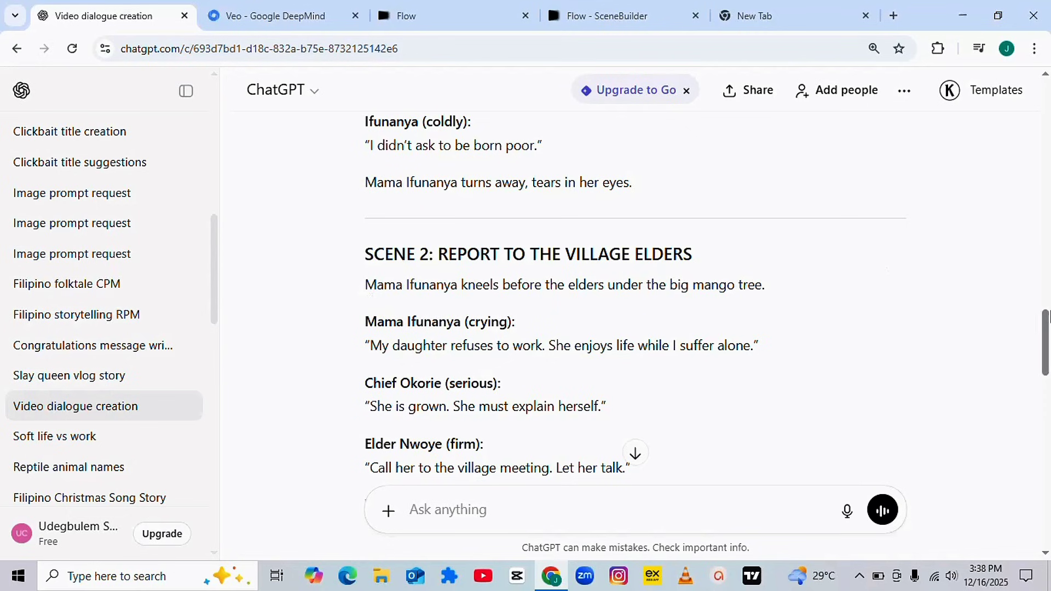
scroll(1045, 309, up, 4)
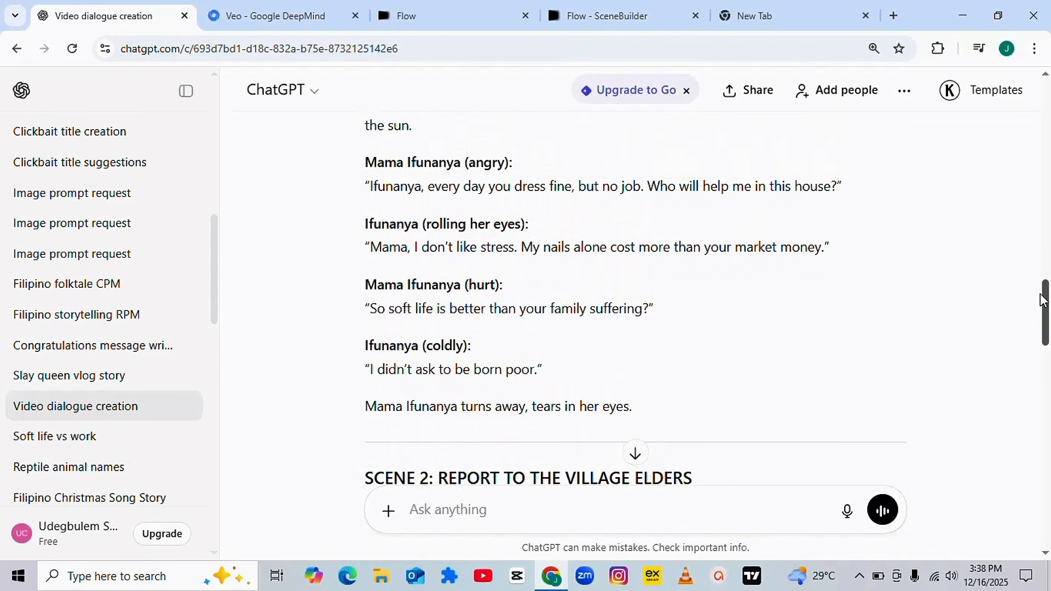
scroll(1043, 300, down, 1)
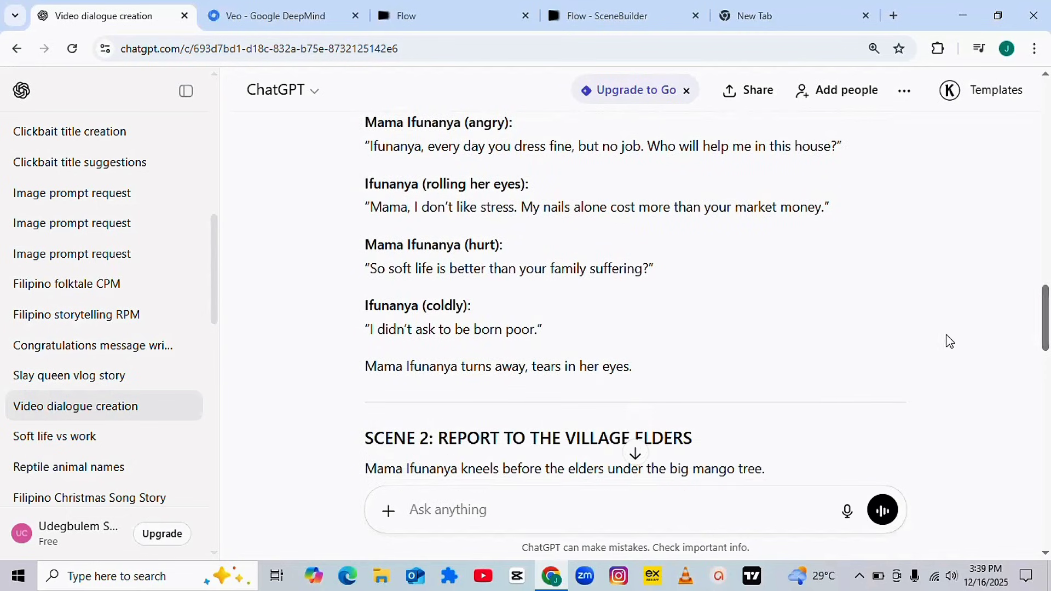
drag(361, 244, 649, 365)
key(ctrl+c)
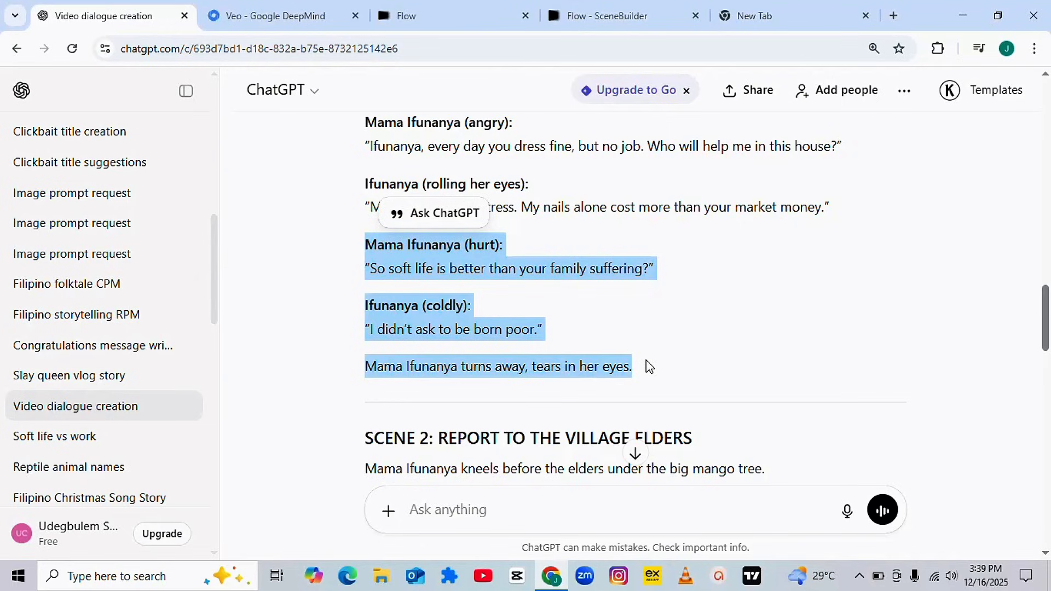
click(592, 8)
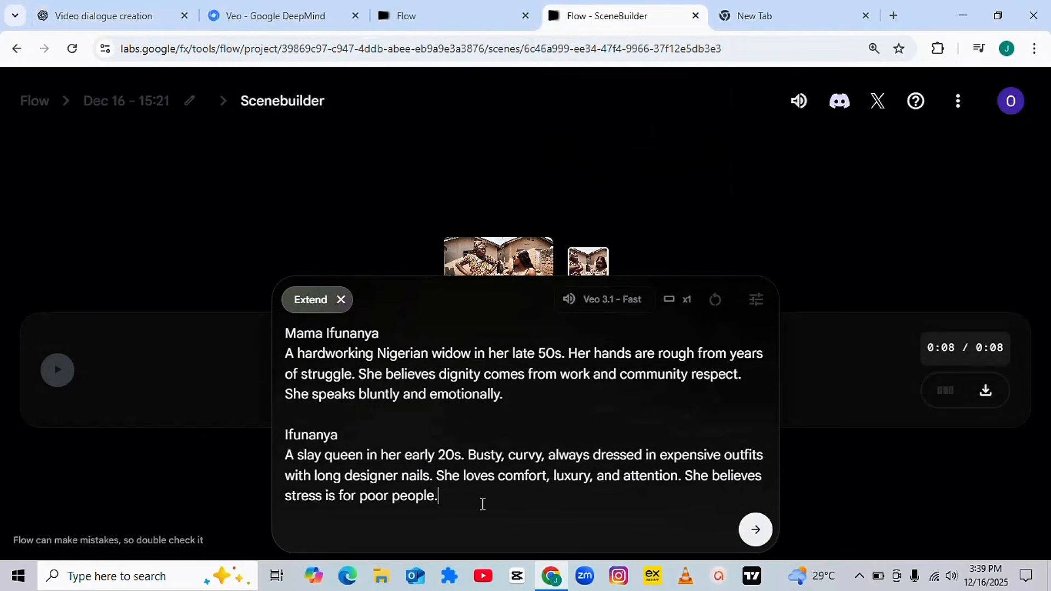
Step: Paste the Scene 1 closing dialogue after the character descriptions and generate the follow-on shot
key(ctrl+v)
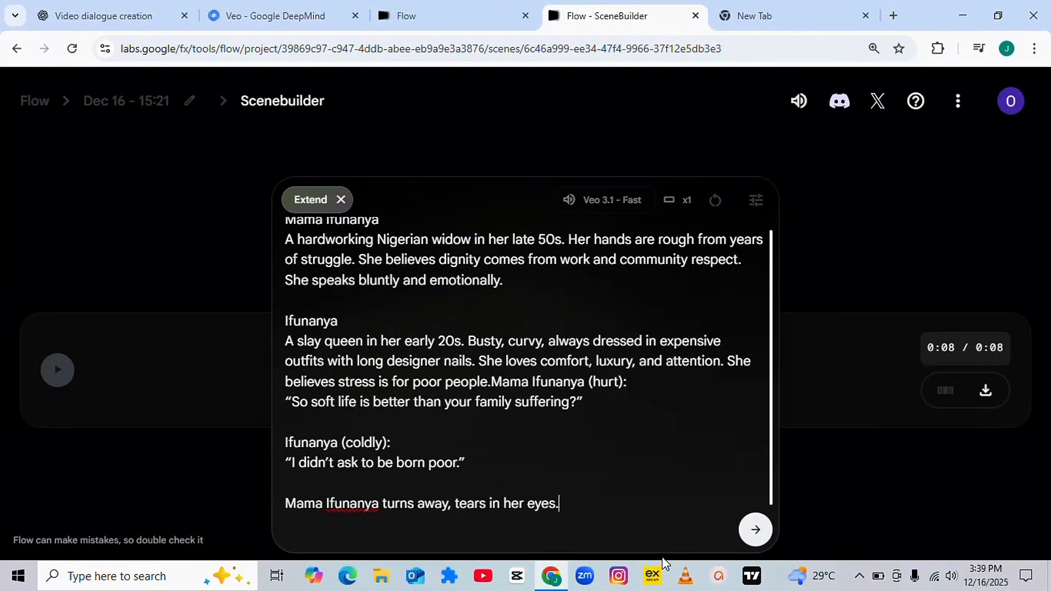
click(763, 540)
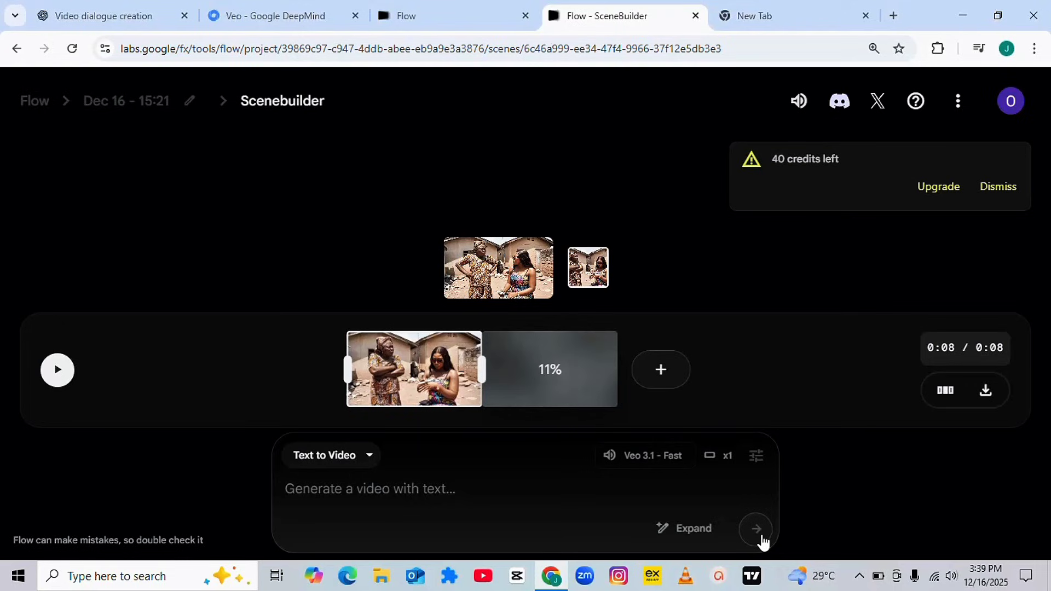
click(860, 574)
click(830, 546)
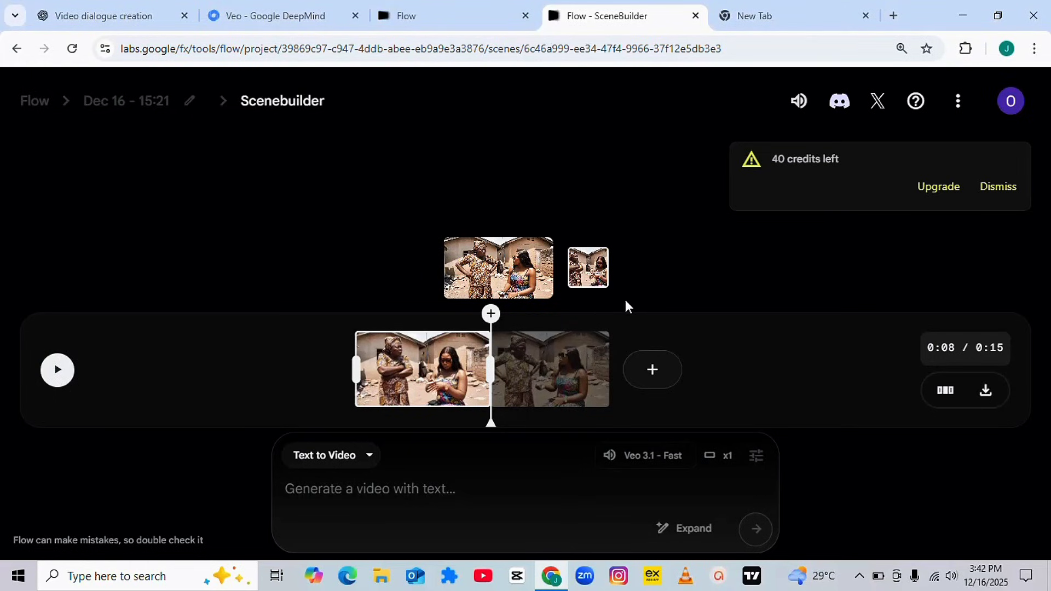
click(569, 352)
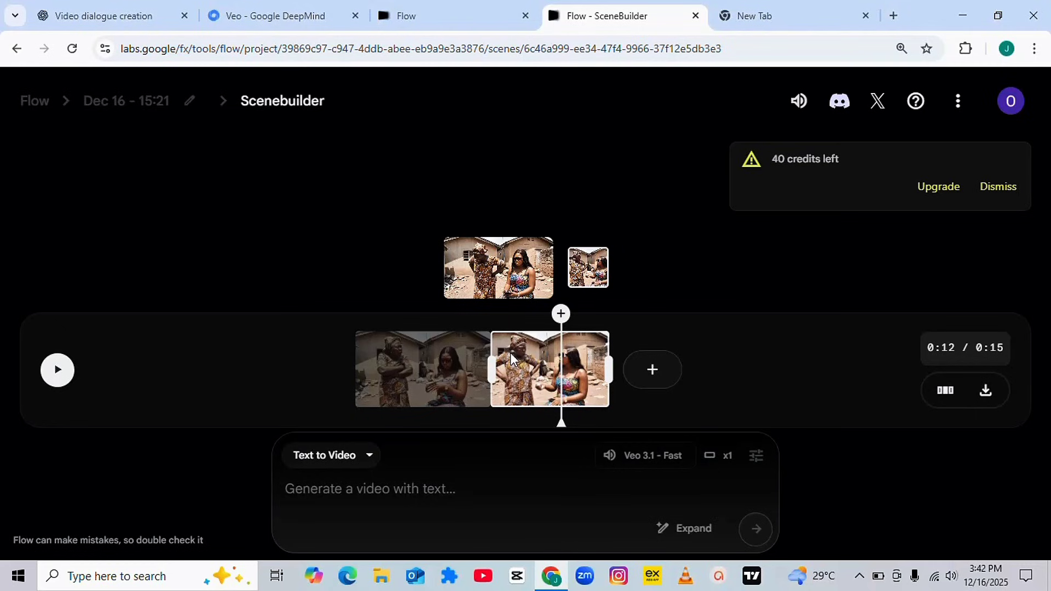
drag(546, 351, 491, 358)
click(61, 376)
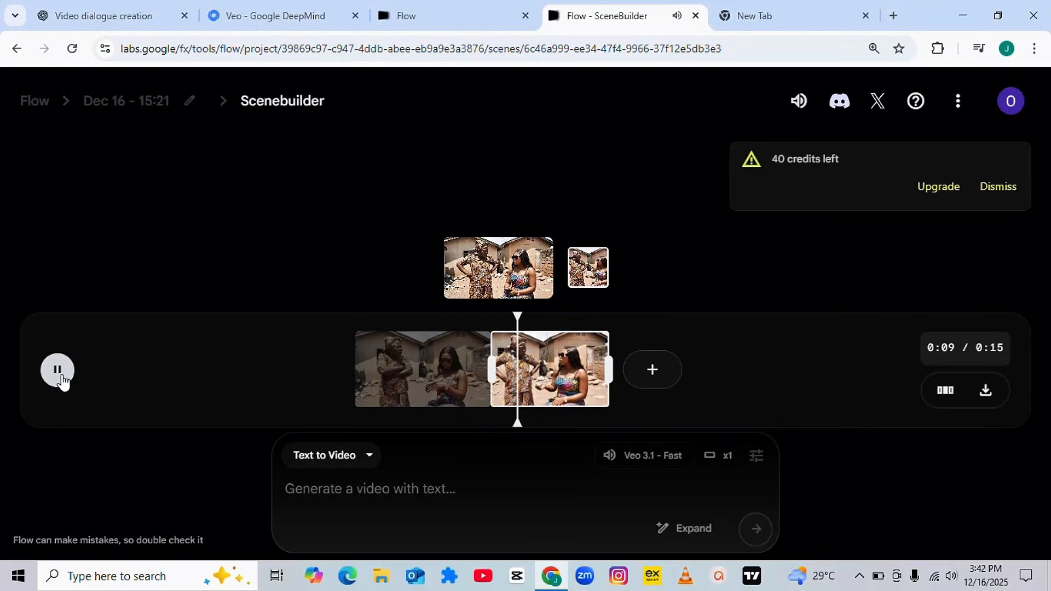
click(59, 372)
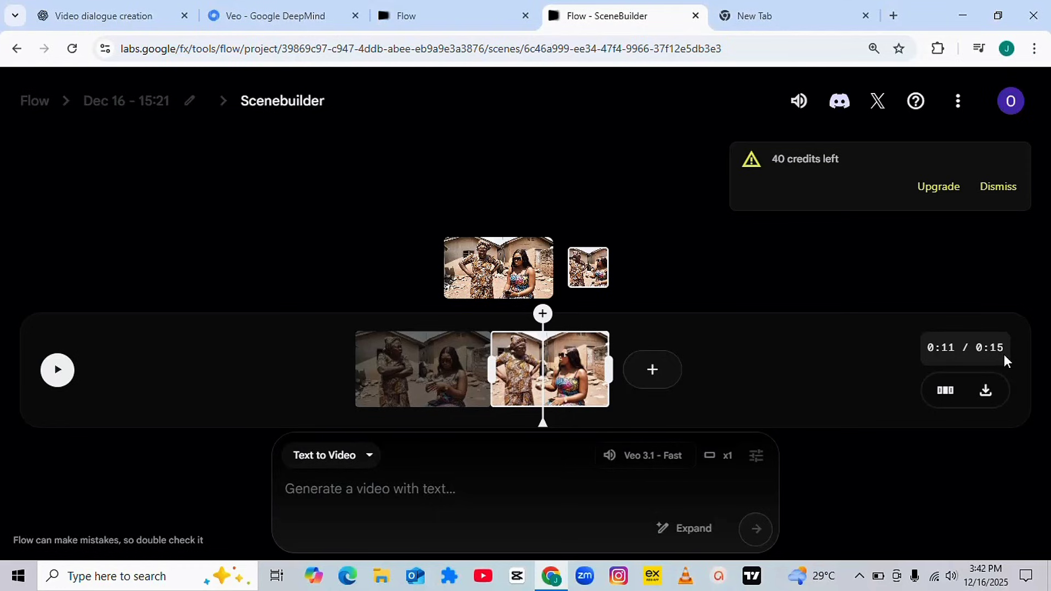
Step: Set the scene to extend from its last clip and copy the three character descriptions from ChatGPT
click(653, 370)
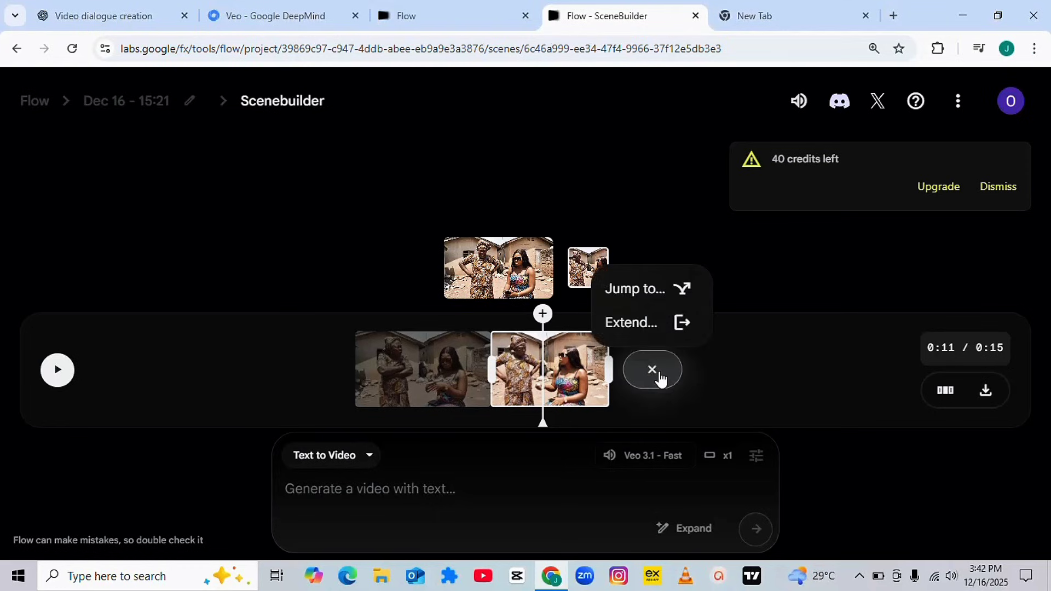
click(636, 322)
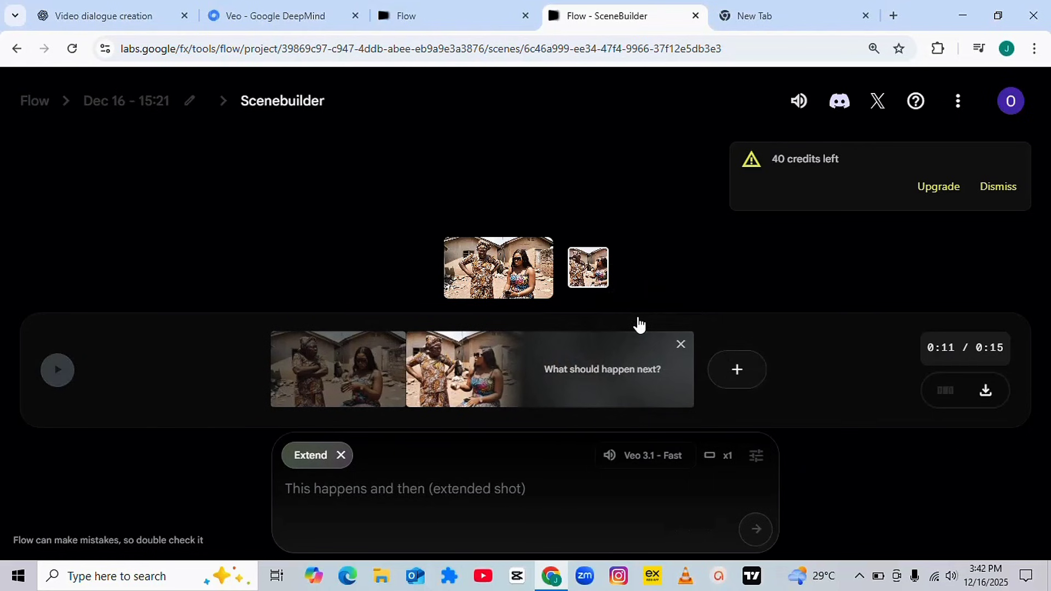
click(85, 12)
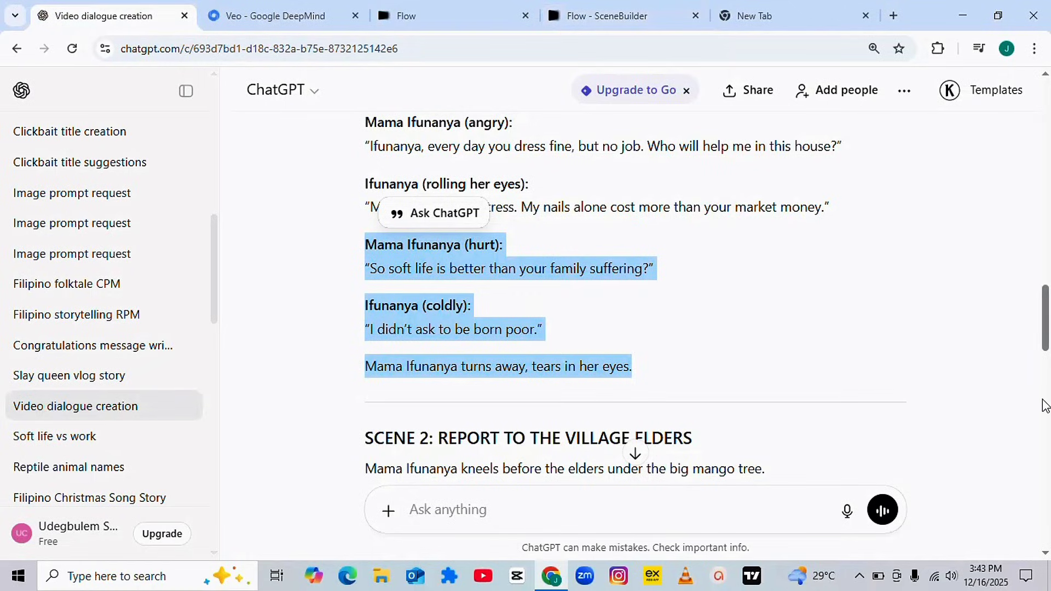
drag(1045, 339, 1046, 282)
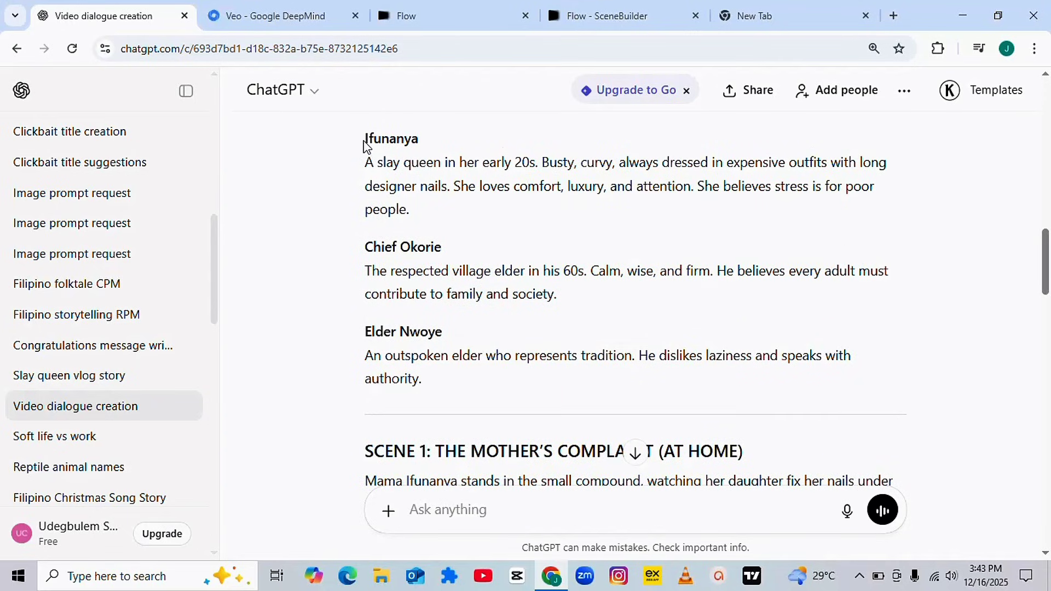
drag(359, 143, 559, 408)
key(ctrl+c)
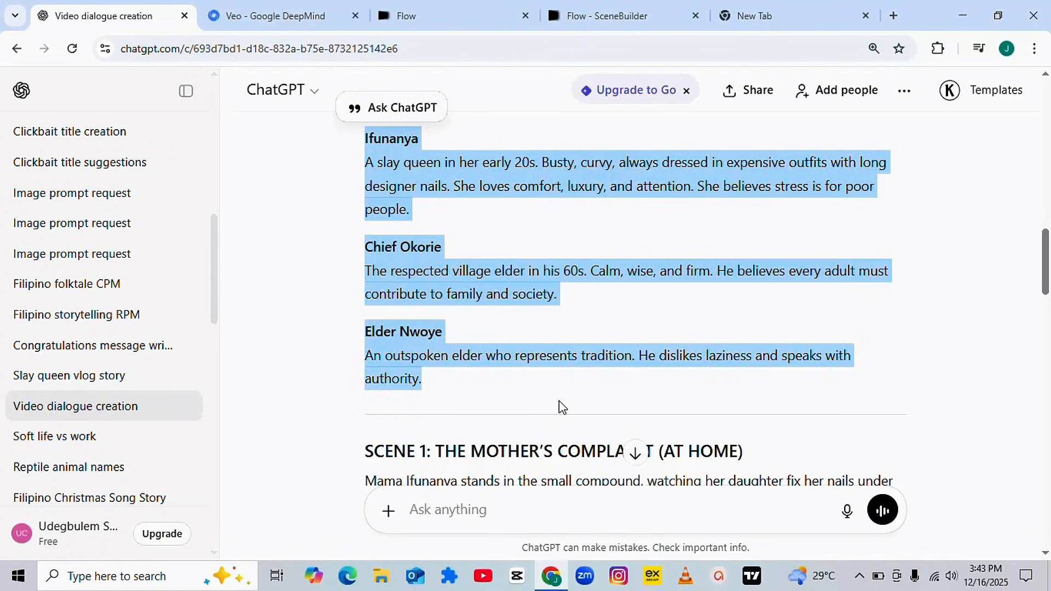
click(622, 8)
click(392, 488)
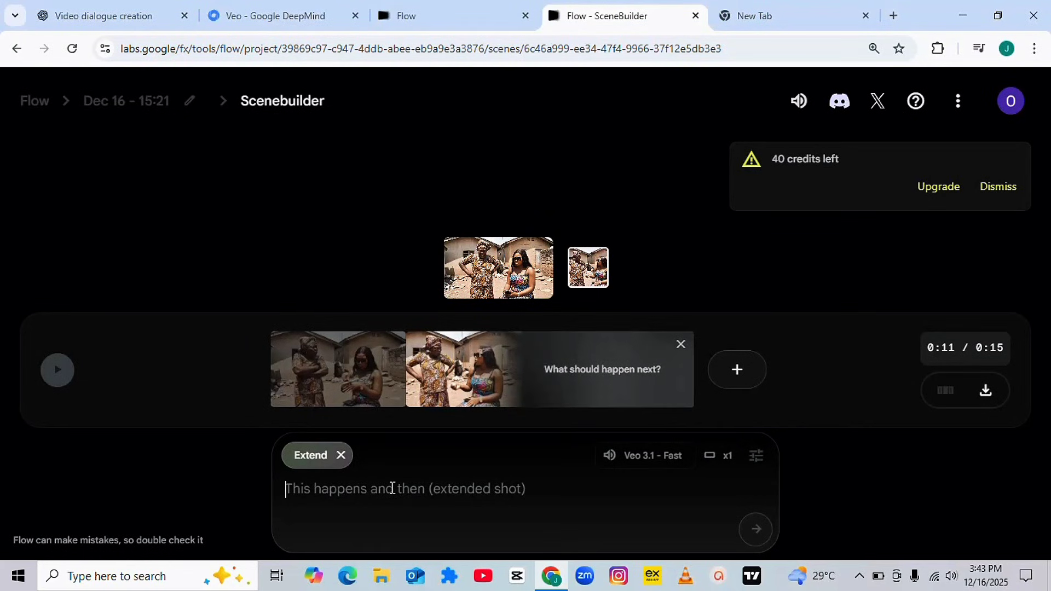
Step: Paste the character descriptions, then add Scene 3's opening through "So hunger is better than stress?"
key(ctrl+v)
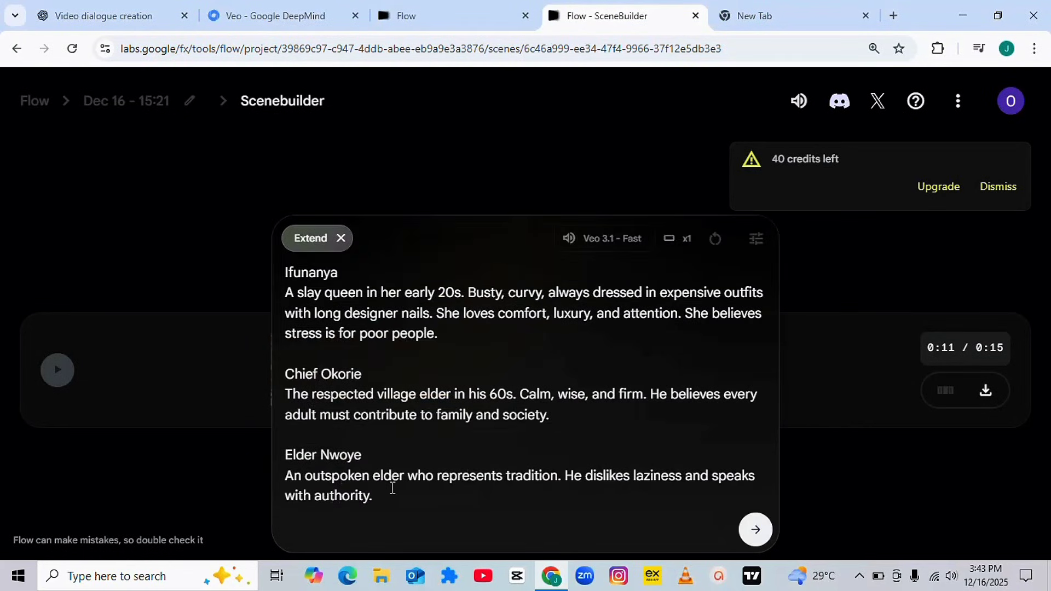
click(158, 16)
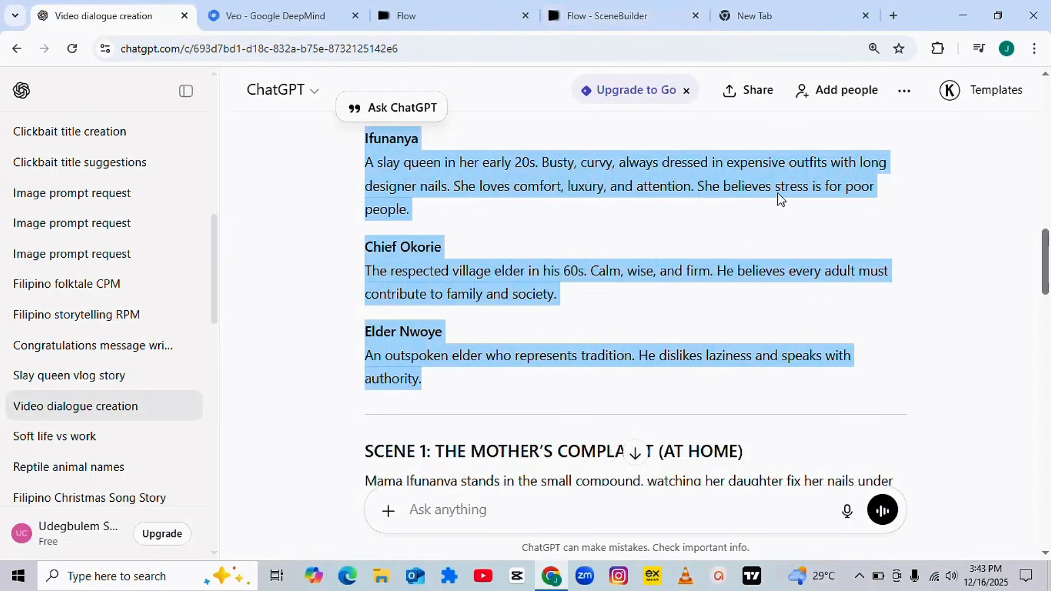
drag(1047, 246, 1048, 371)
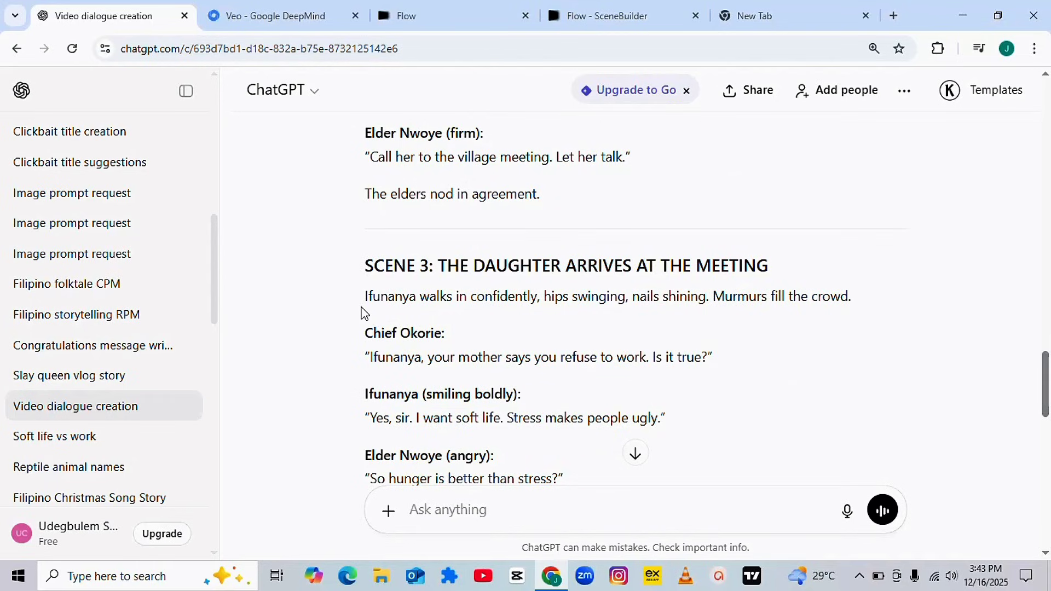
drag(358, 301, 623, 146)
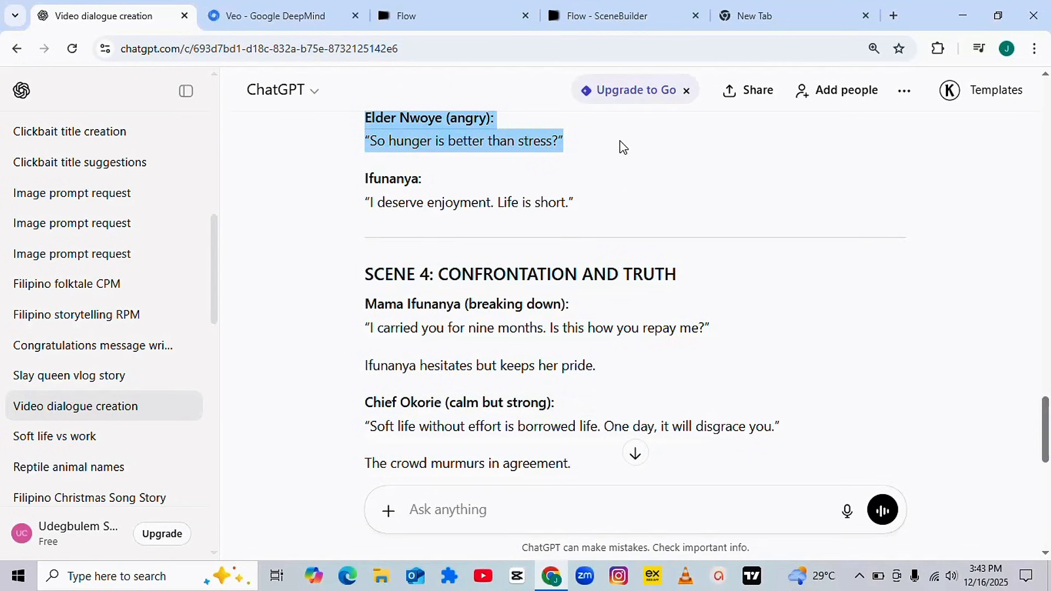
click(600, 11)
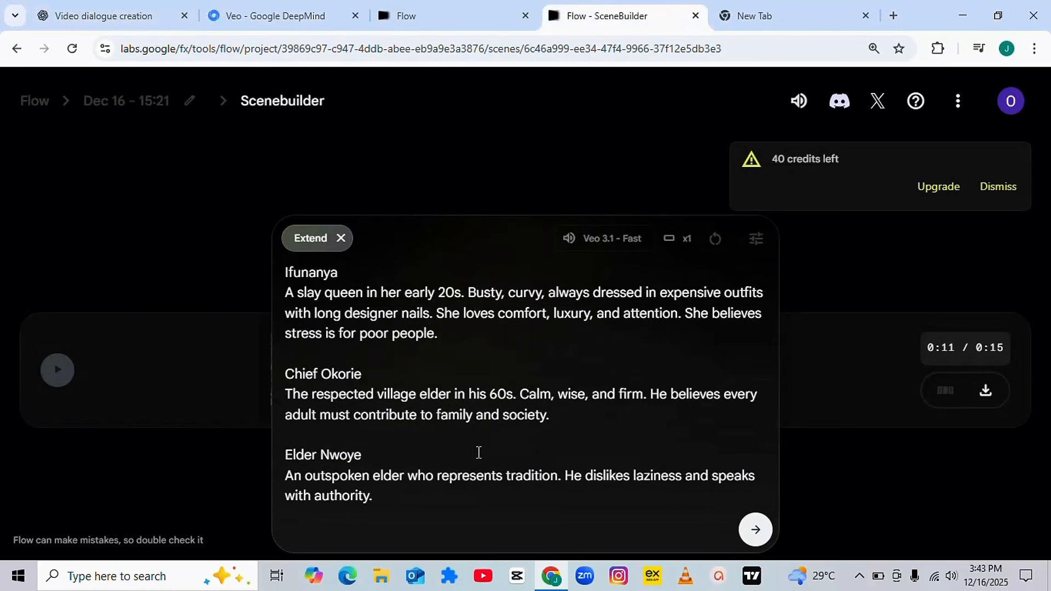
text(Ifunanya walks in confidently, hips swinging, nails shining. Murmurs fill the crowd.  Chief Okorie: "Ifunanya, your mother says you refuse to work. Is it true?"  Ifunanya (smiling boldly): "Yes, sir. I want soft life. Stress makes people ugly."  Elder Nwoye (angry): "So hunger is better than stress?")
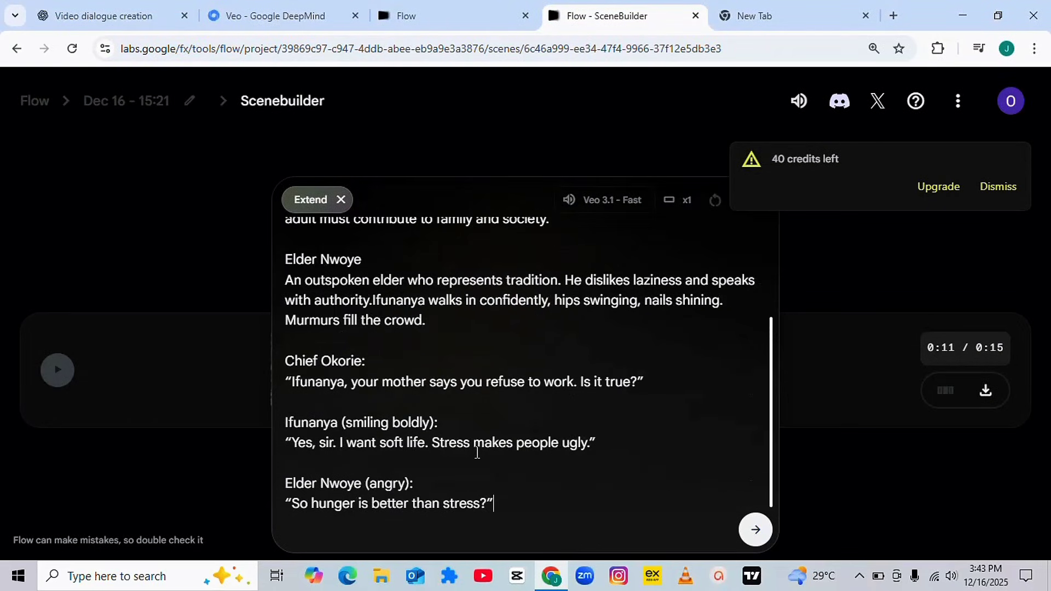
Step: Generate the Scene 3 elder shot as a third clip, bringing the scene to 0:22
click(758, 533)
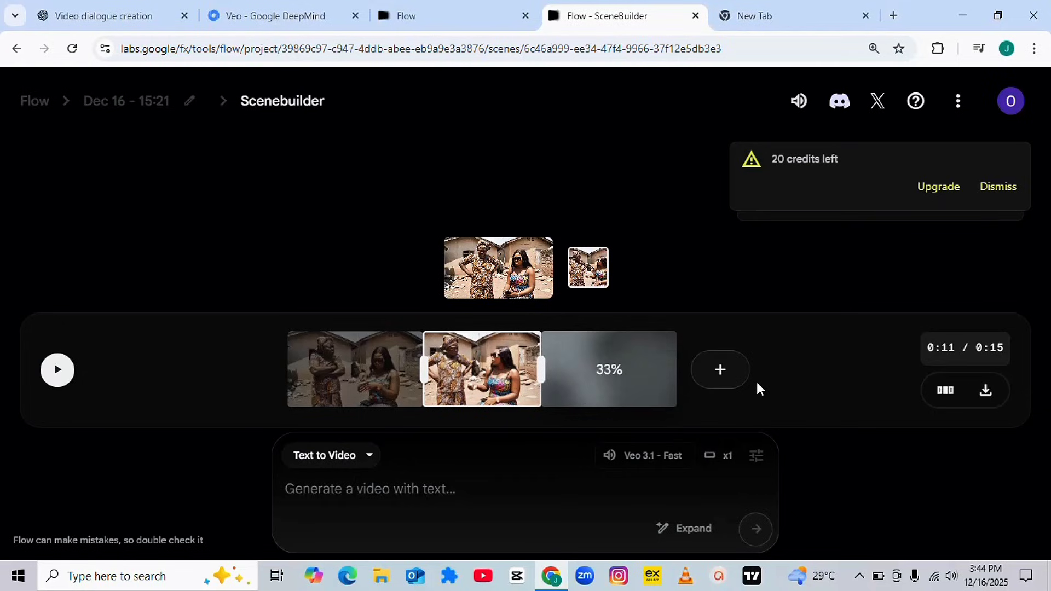
click(859, 576)
click(828, 544)
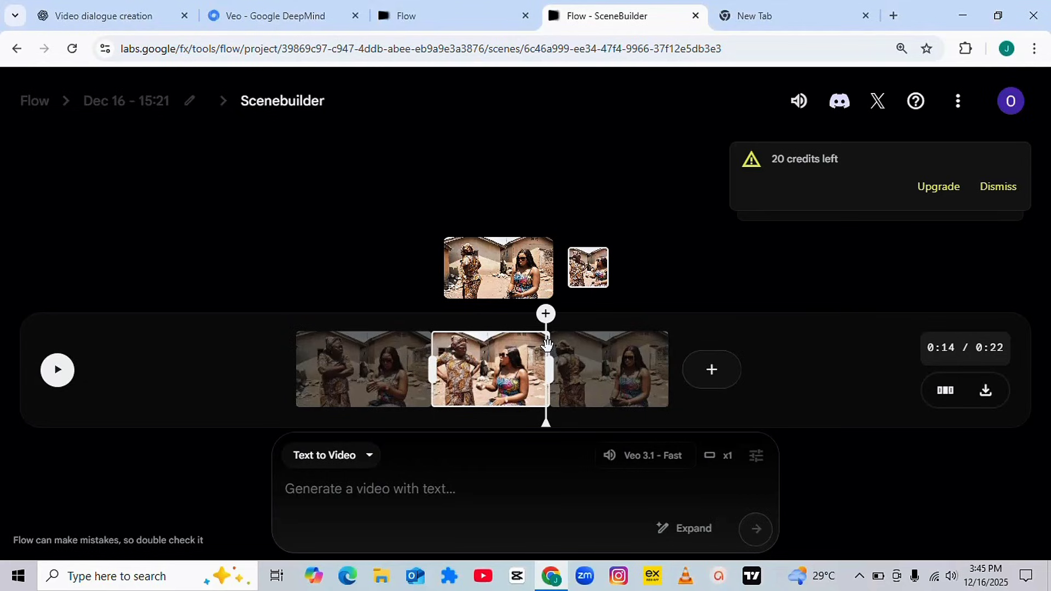
drag(544, 332, 553, 338)
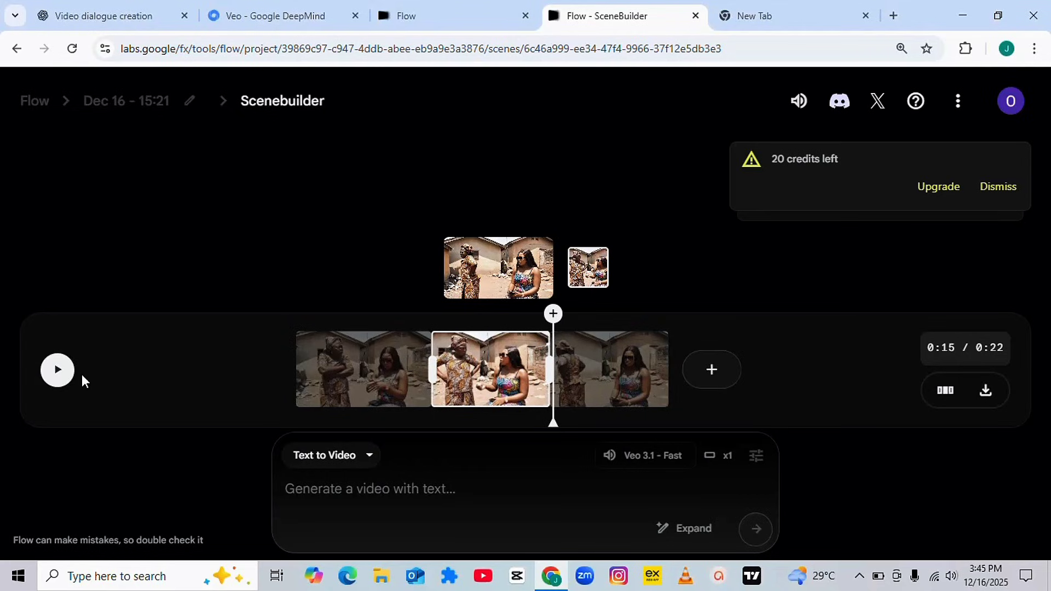
click(58, 376)
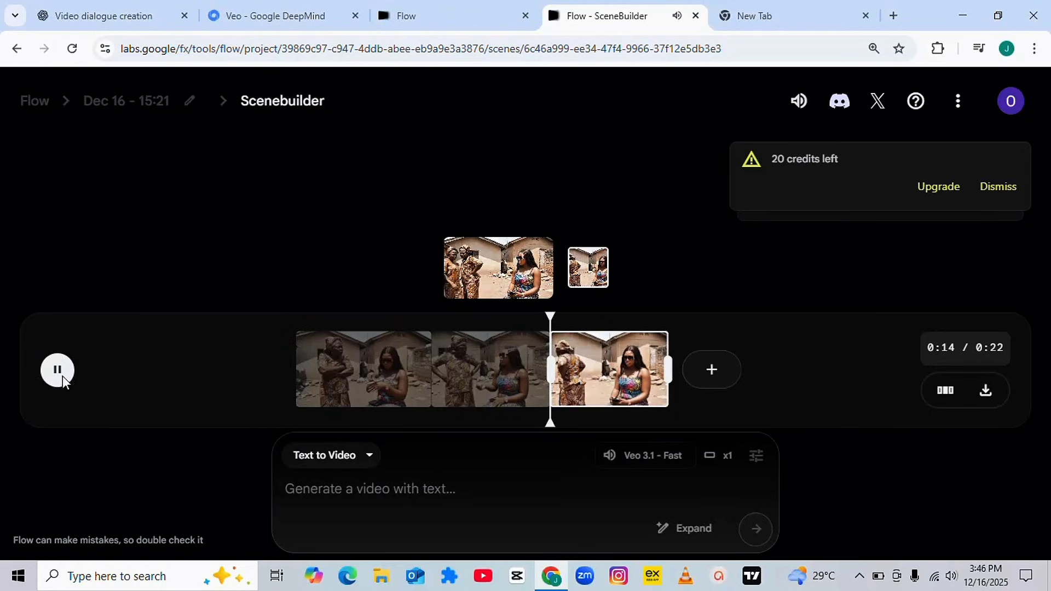
click(58, 371)
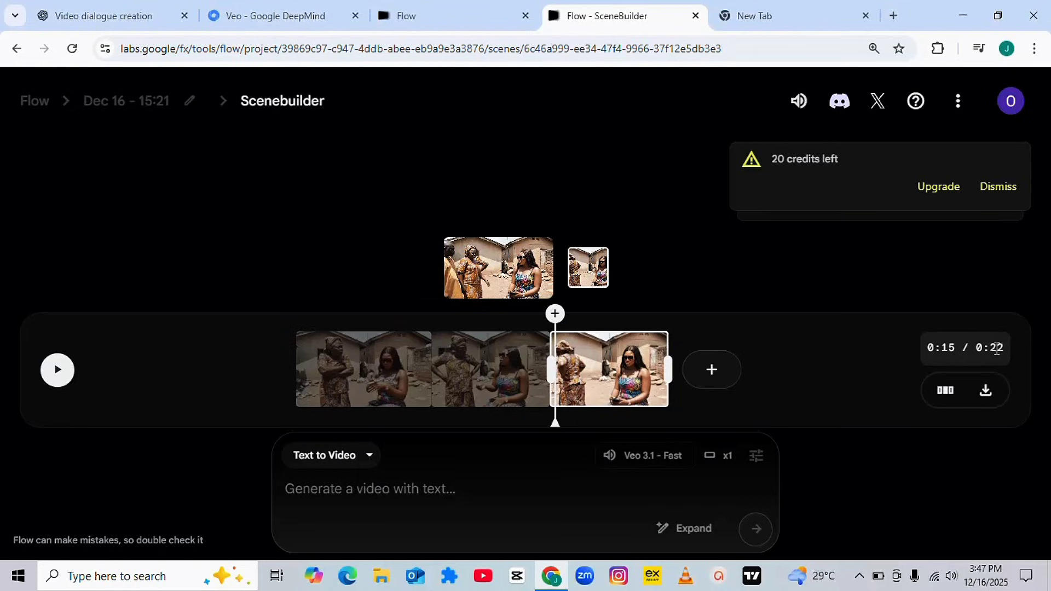
Step: Export the 22-second scene and download it as an 18.9 MB MP4
mouse_move(551, 323)
click(991, 395)
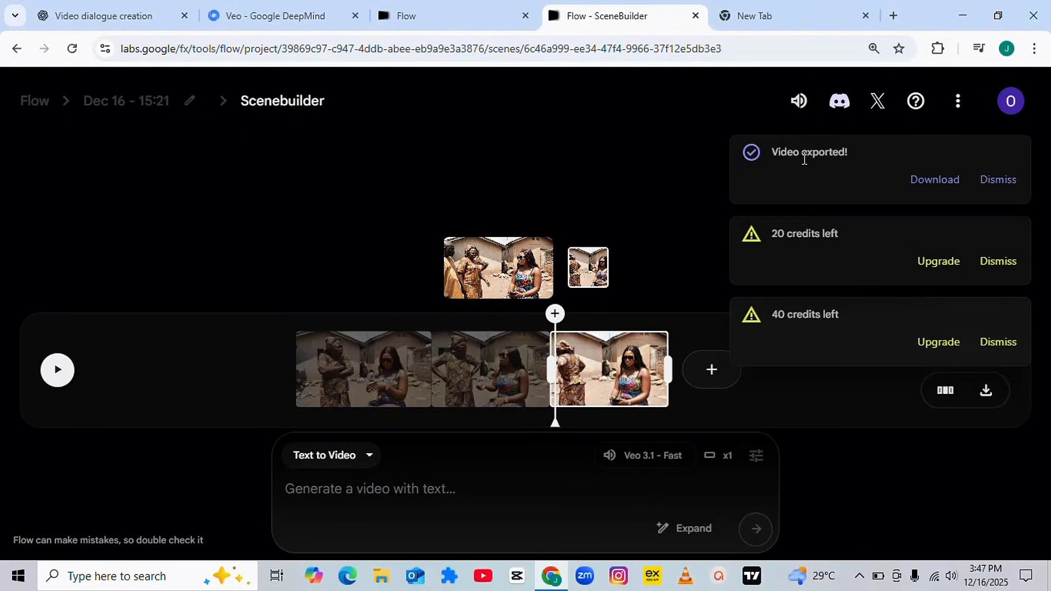
click(946, 188)
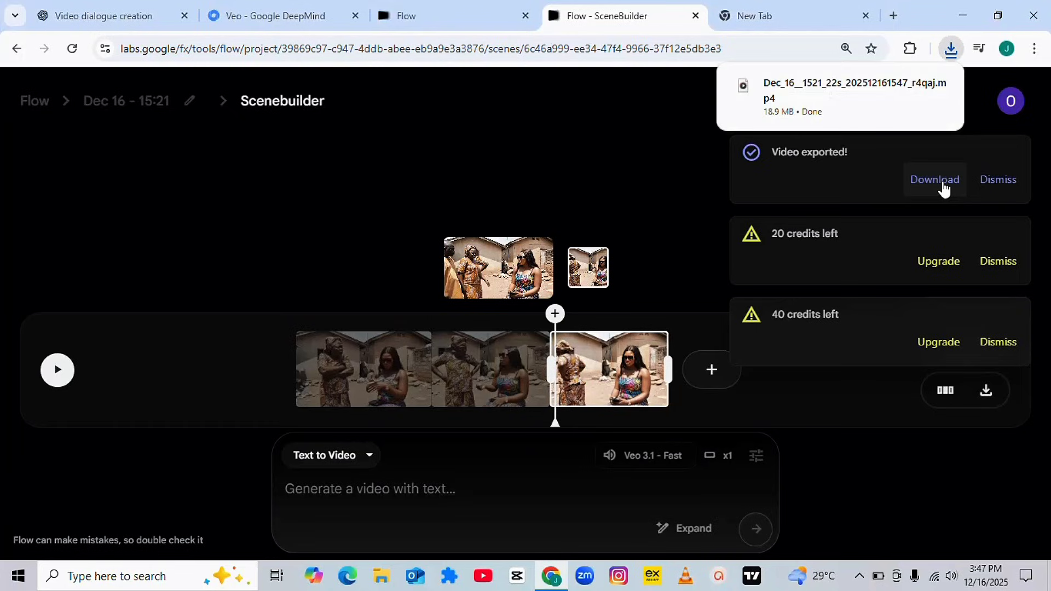